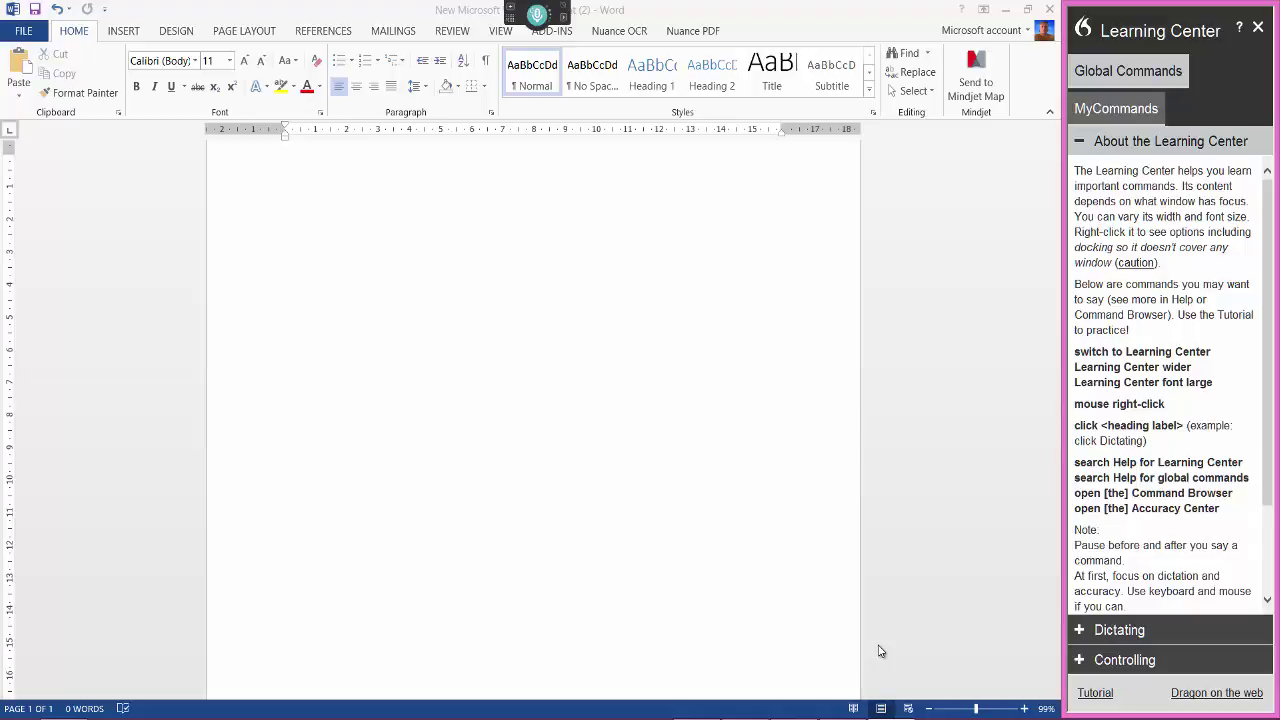
Start learning from specific documents with Find unknown words turned off and Adapt to writing style left on
mouse_move(493, 19)
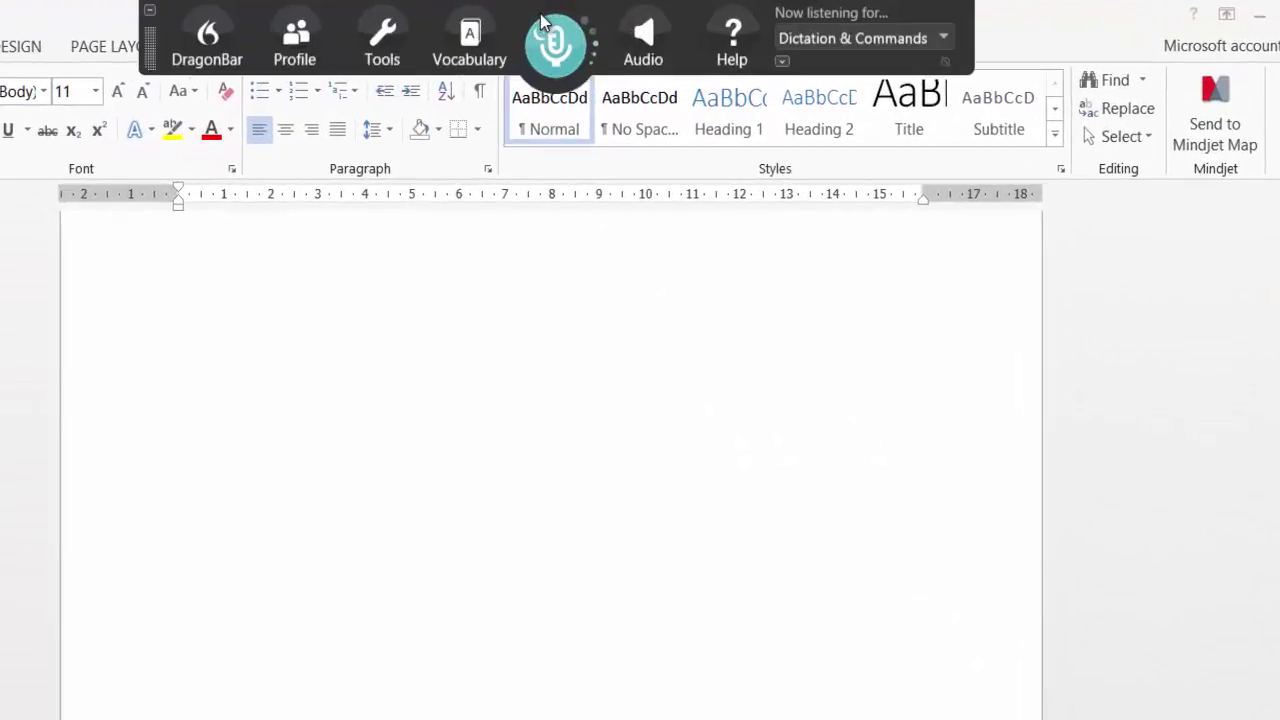
click(468, 34)
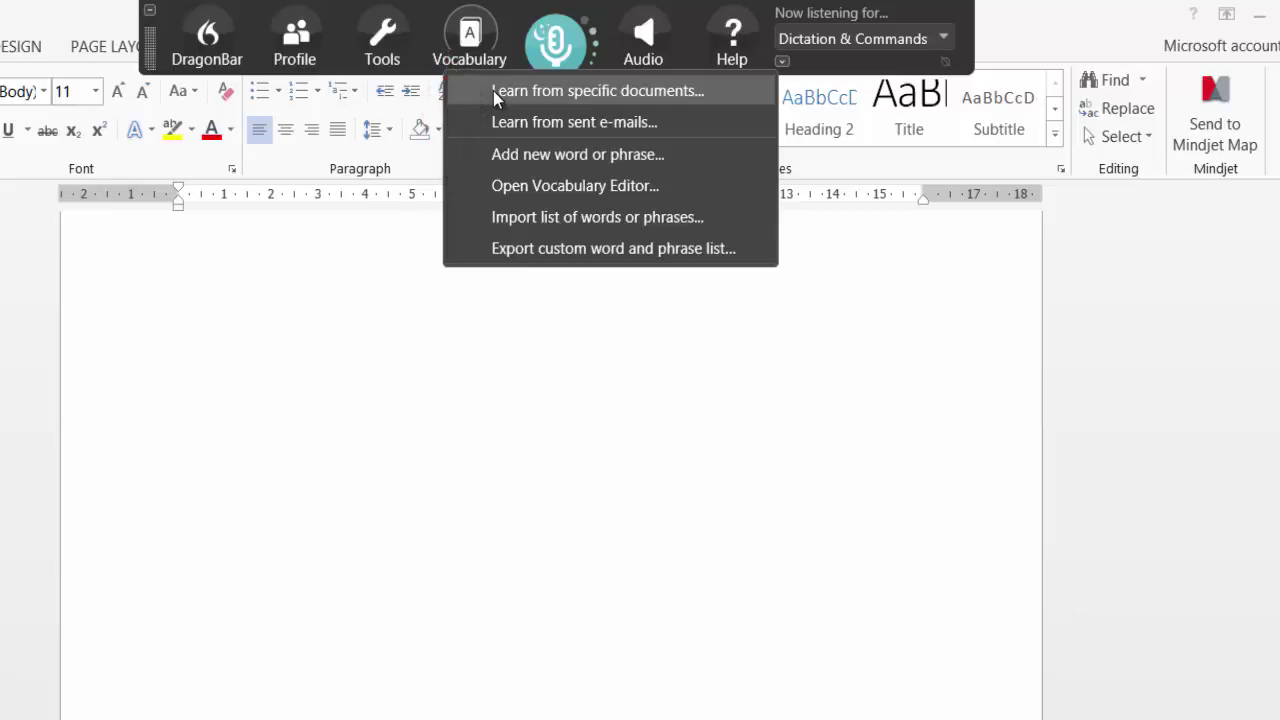
click(493, 90)
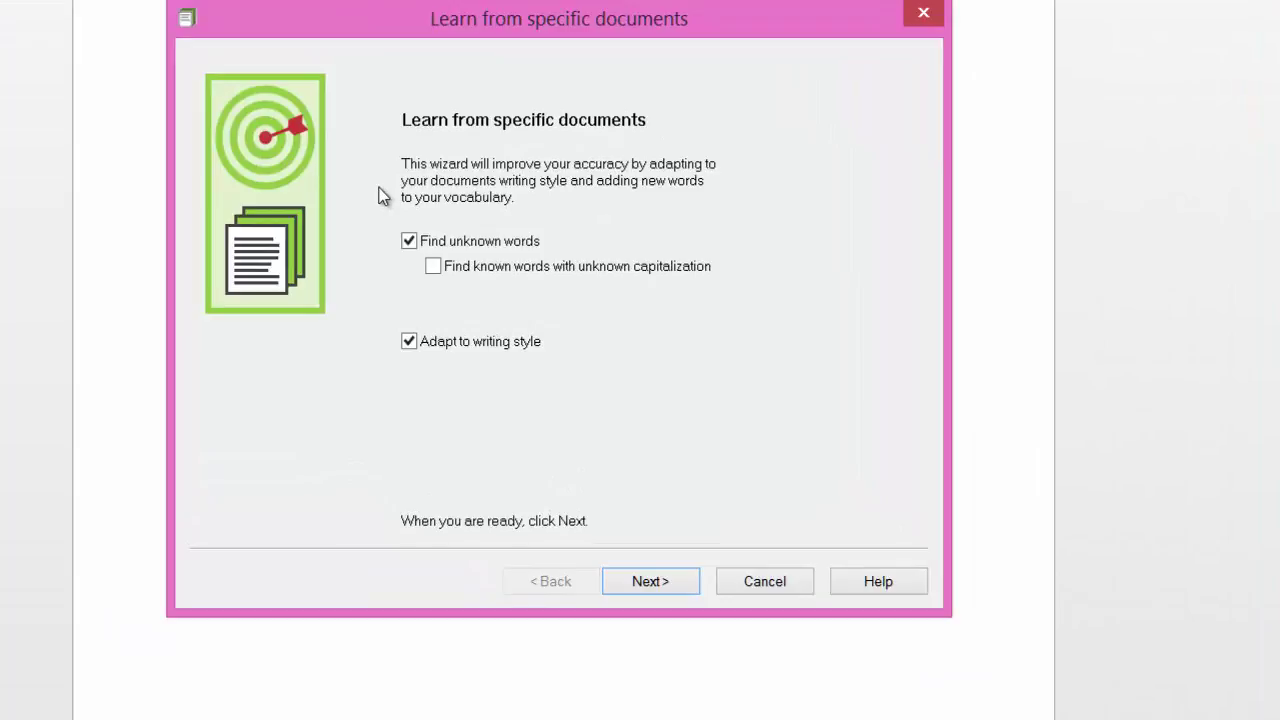
click(409, 242)
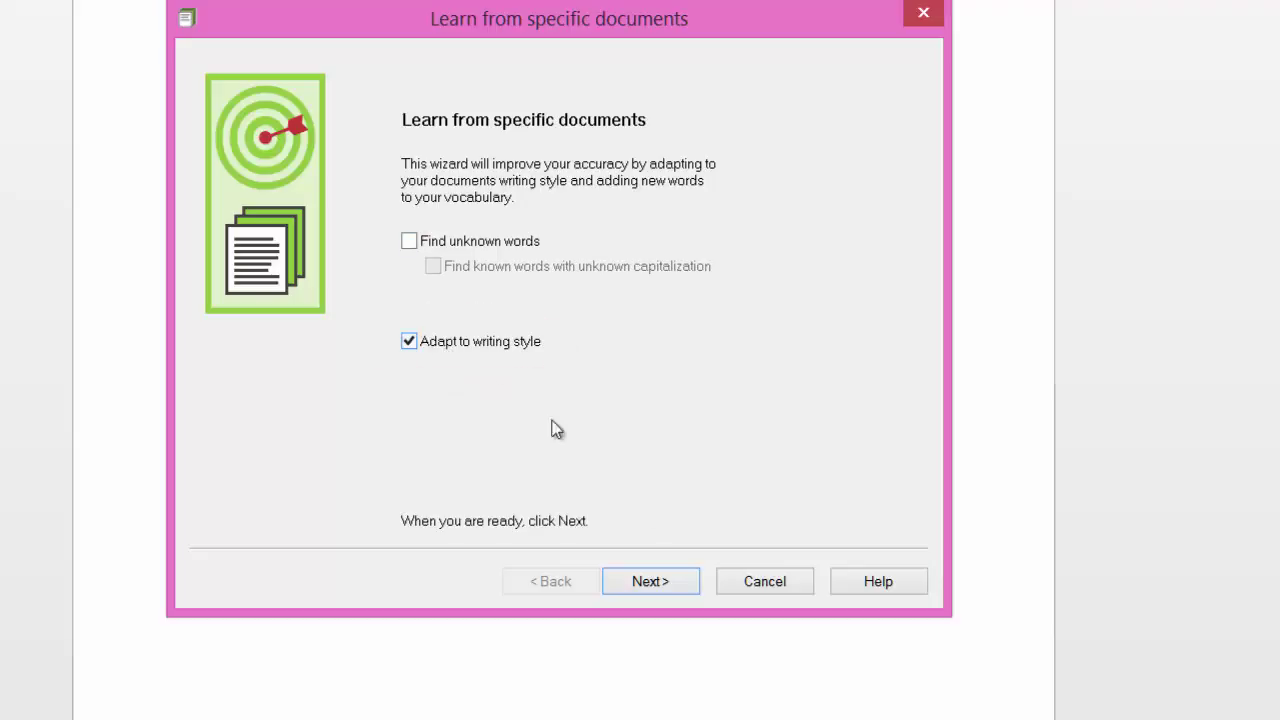
click(678, 585)
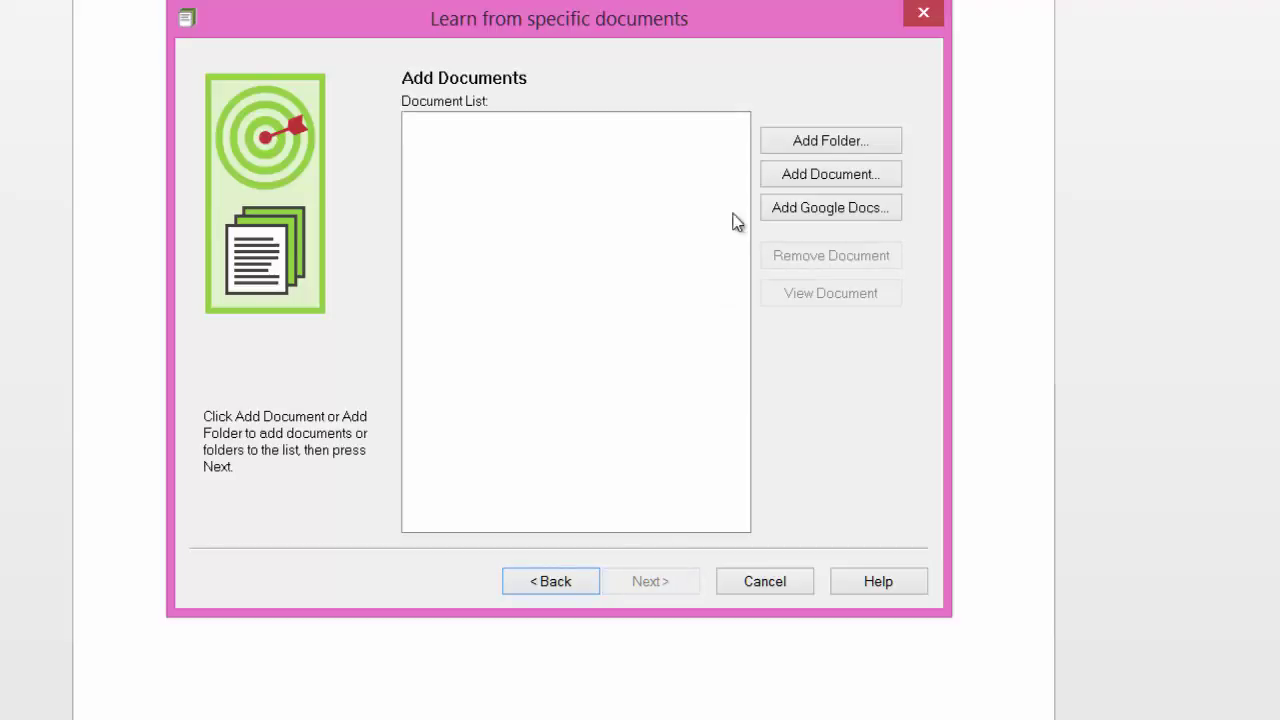
Add all compatible files from the Documents folder to the document list, without including subfolders
click(812, 143)
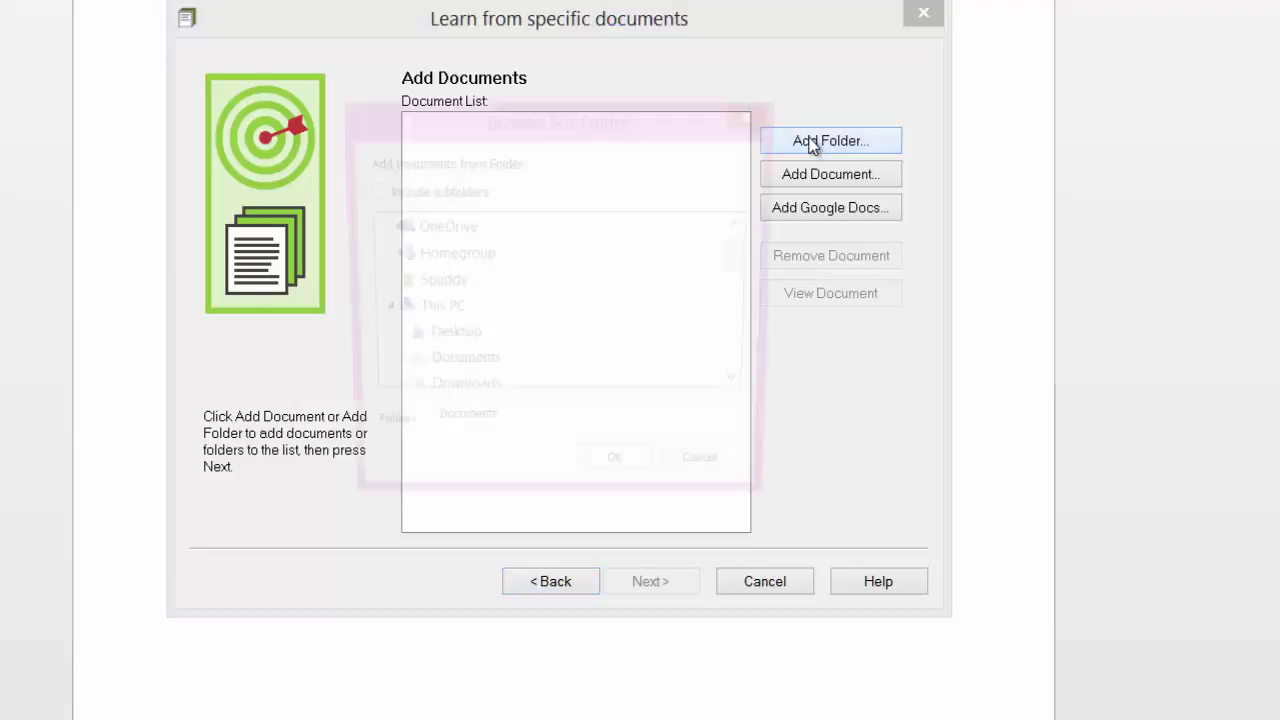
double_click(450, 368)
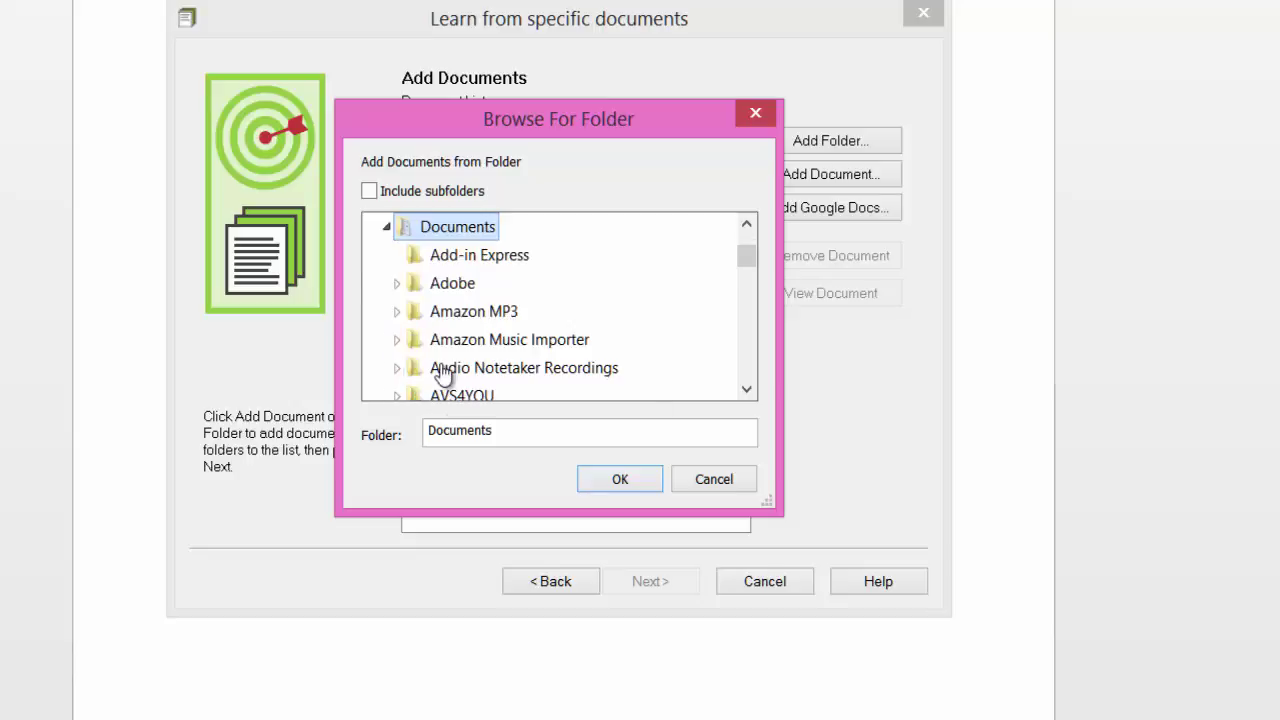
click(588, 479)
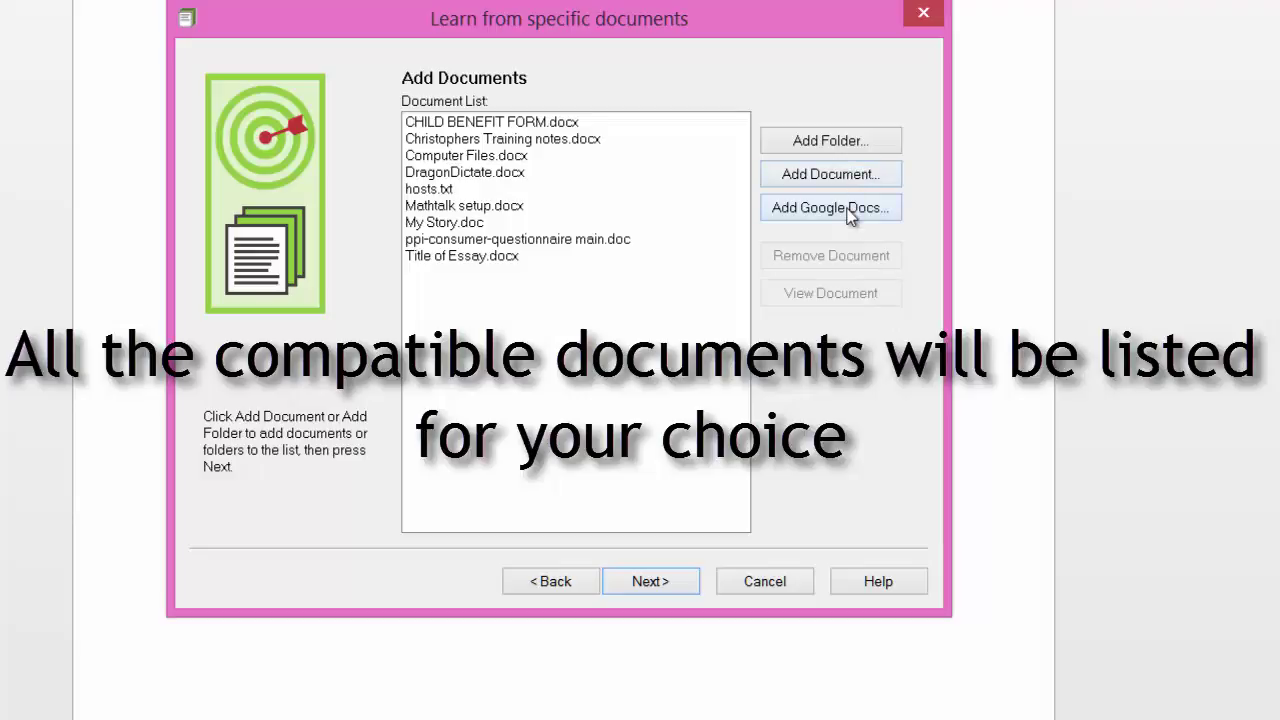
Remove the child benefit form, training notes, Computer Files, ppi-consumer-questionnaire main and Mathtalk setup documents from the list
click(650, 342)
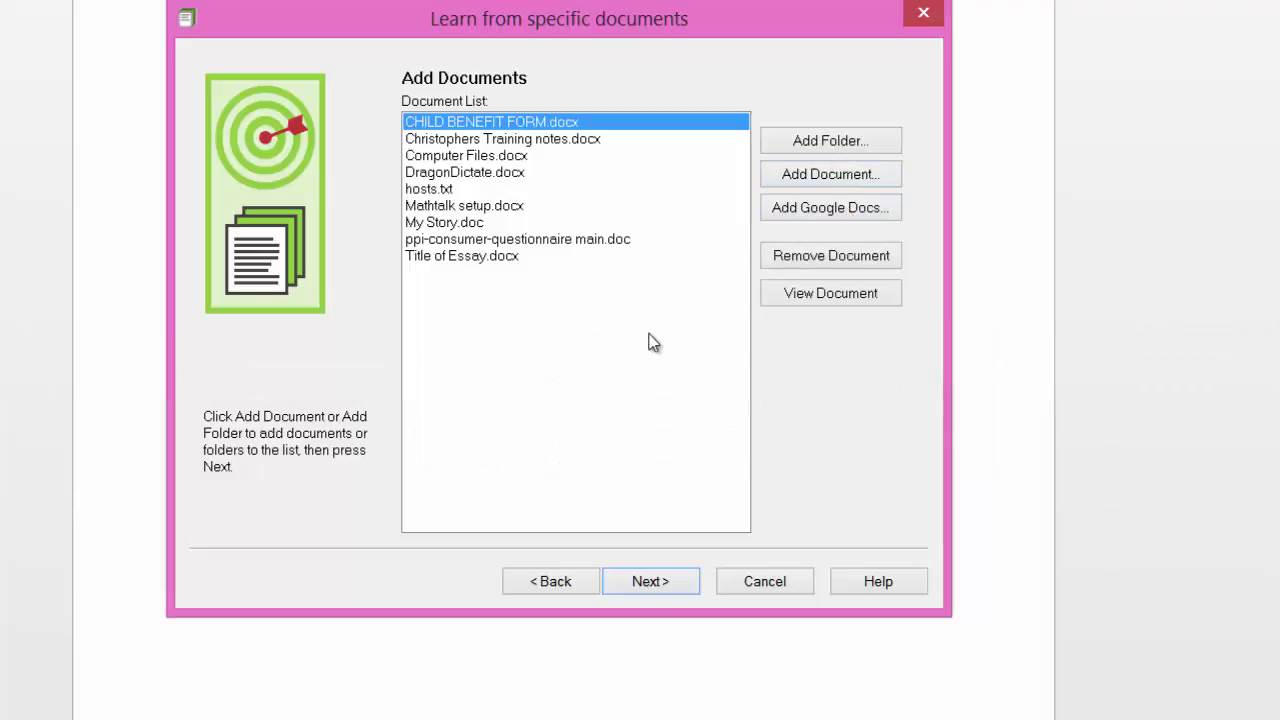
click(815, 257)
click(520, 130)
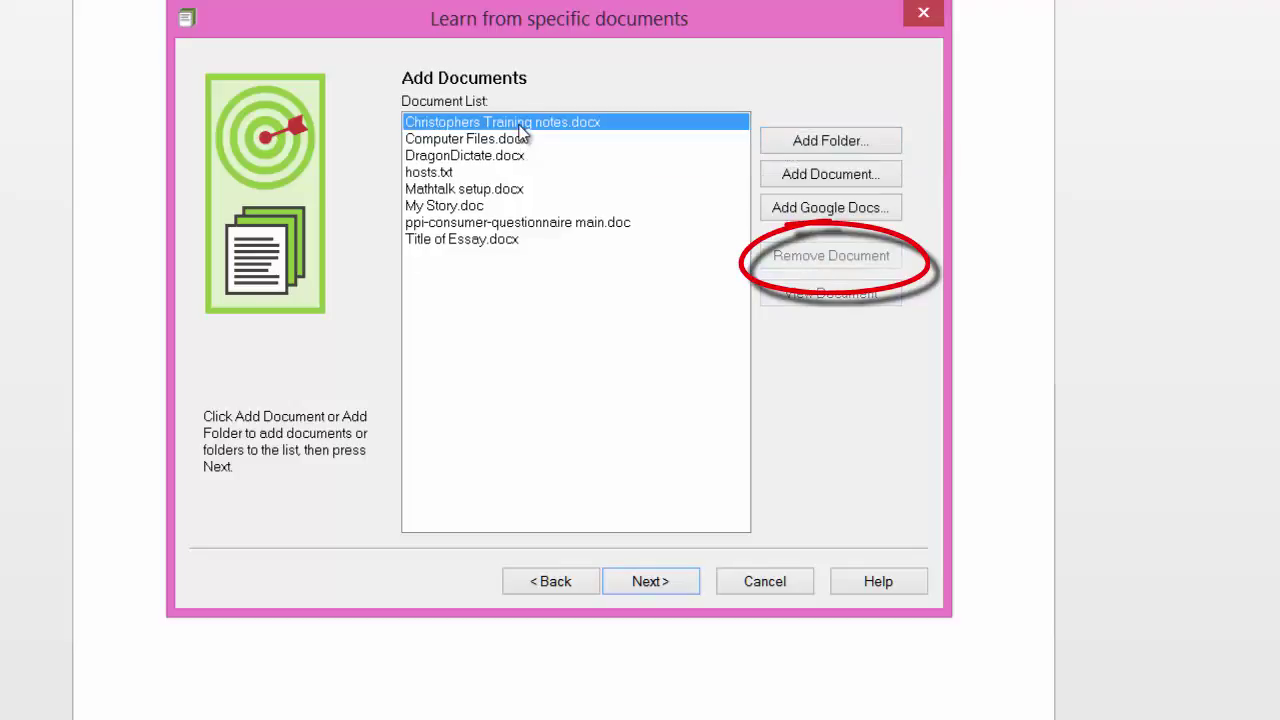
click(815, 257)
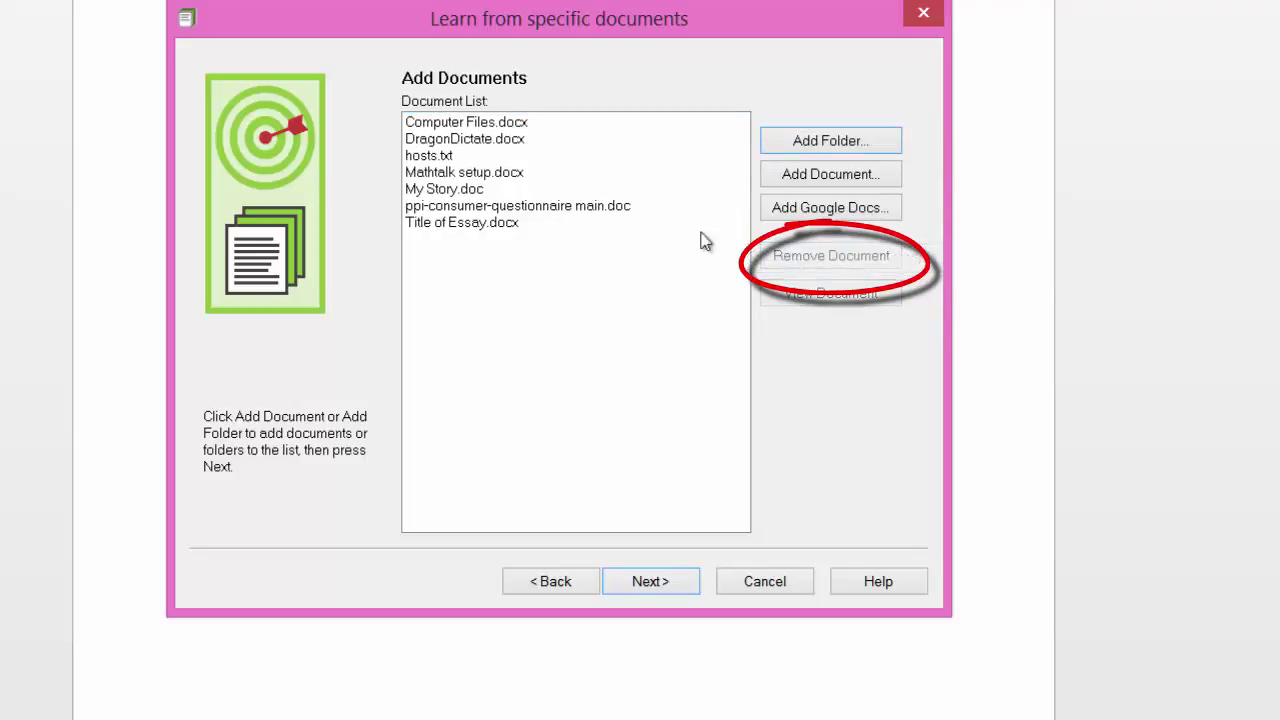
click(430, 124)
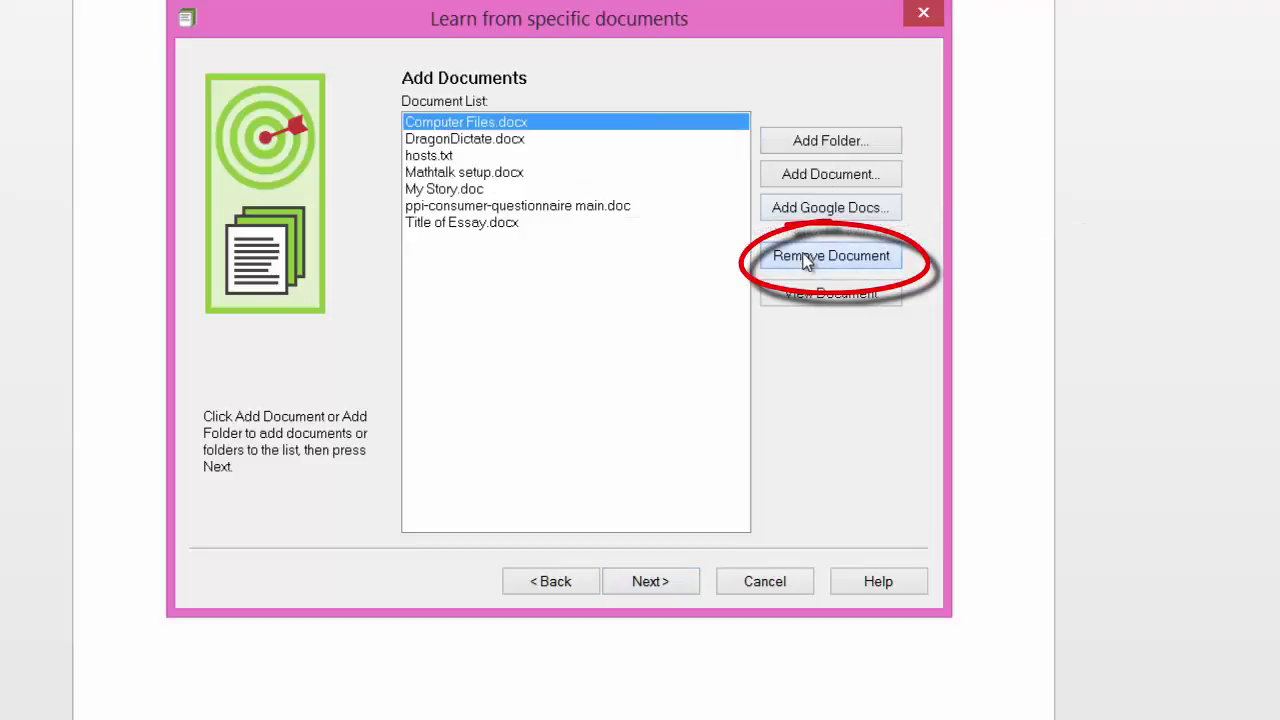
click(805, 258)
click(460, 190)
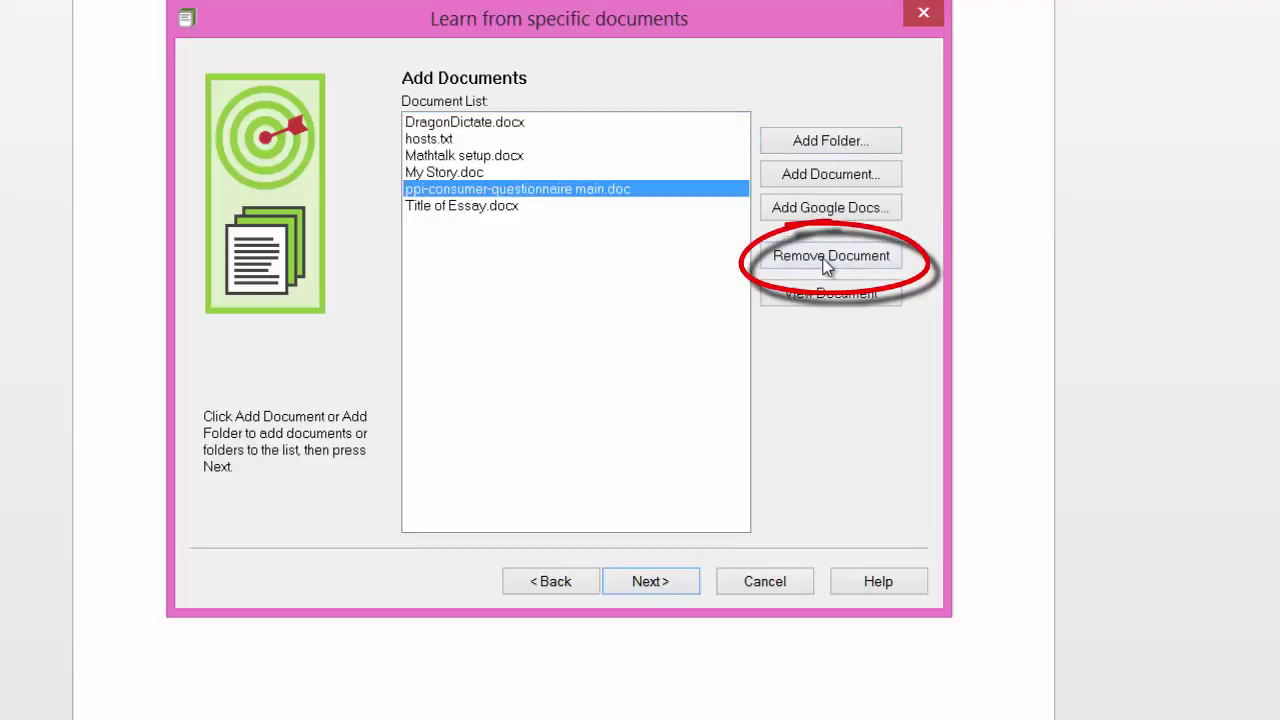
click(826, 262)
click(505, 192)
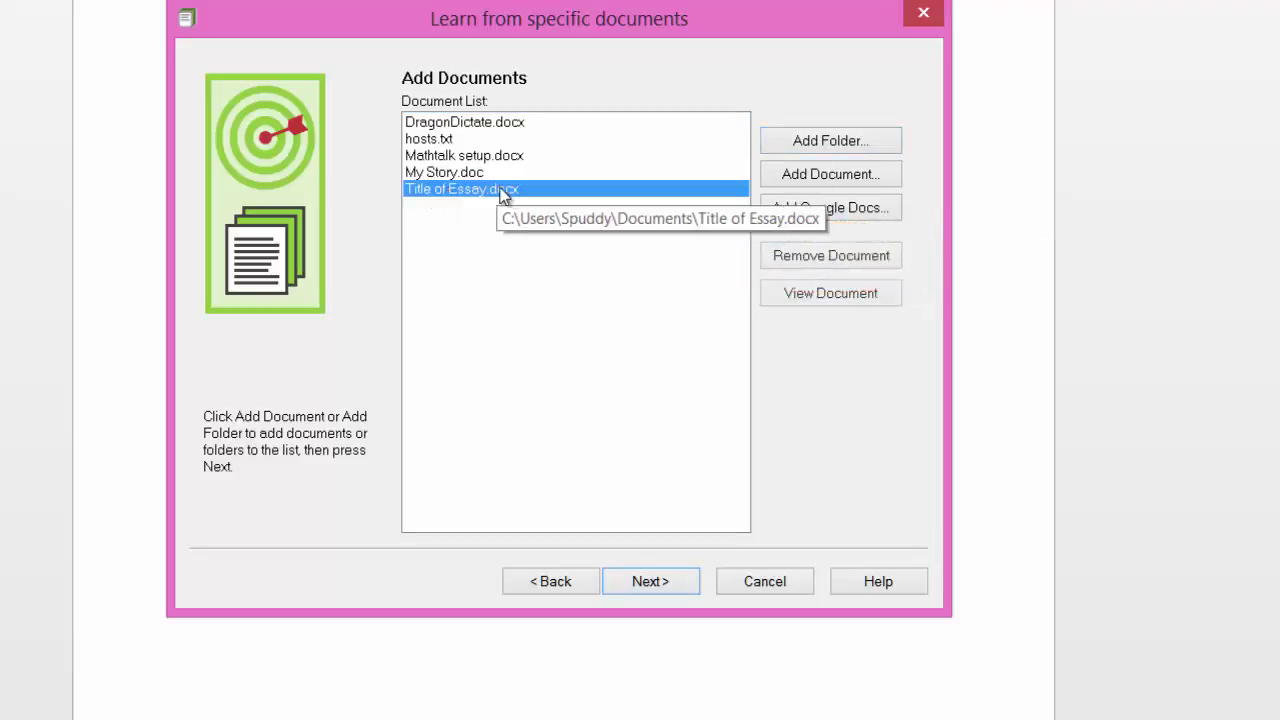
click(586, 140)
click(533, 158)
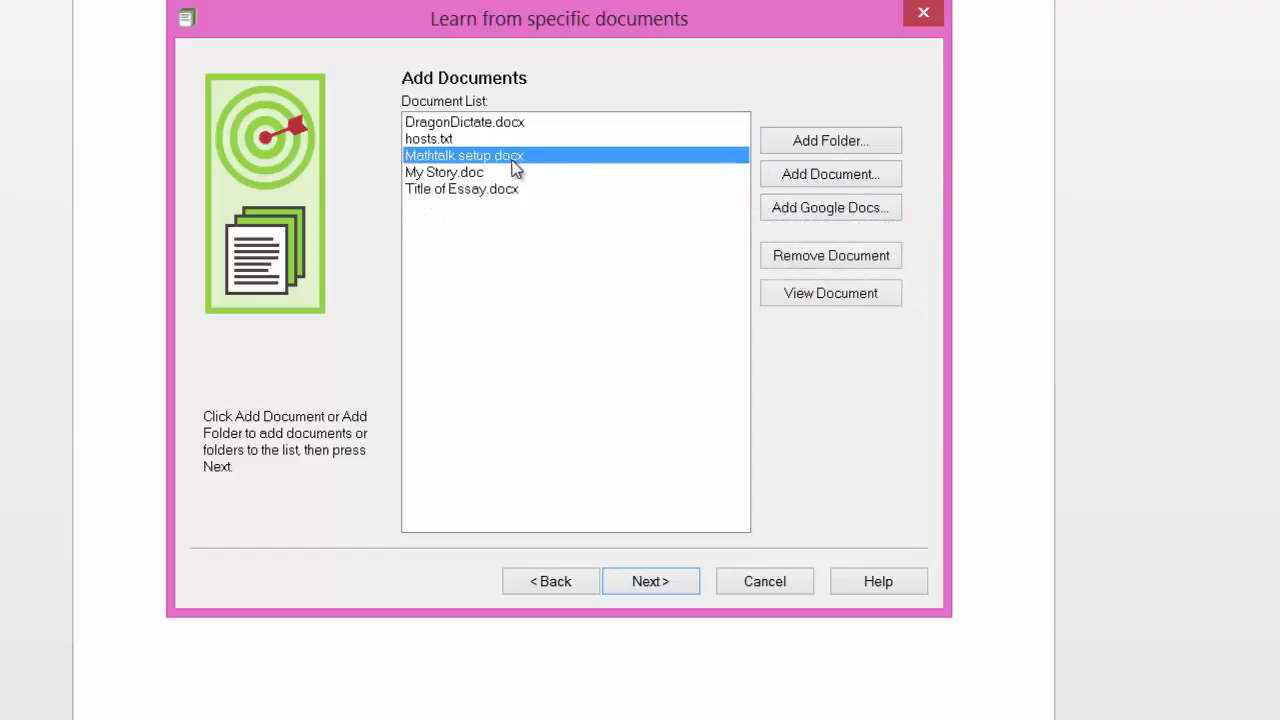
click(858, 258)
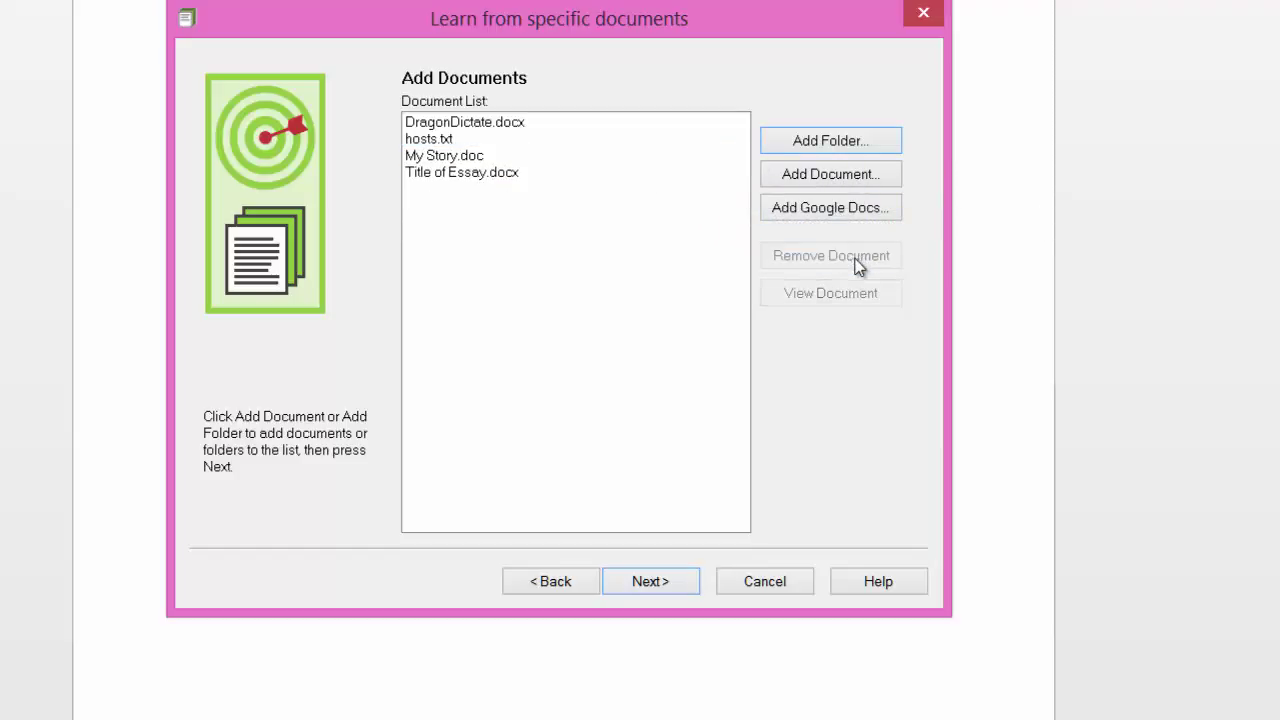
Analyse the remaining listed documents, adapt the profile to their writing style and finish the wizard
click(648, 583)
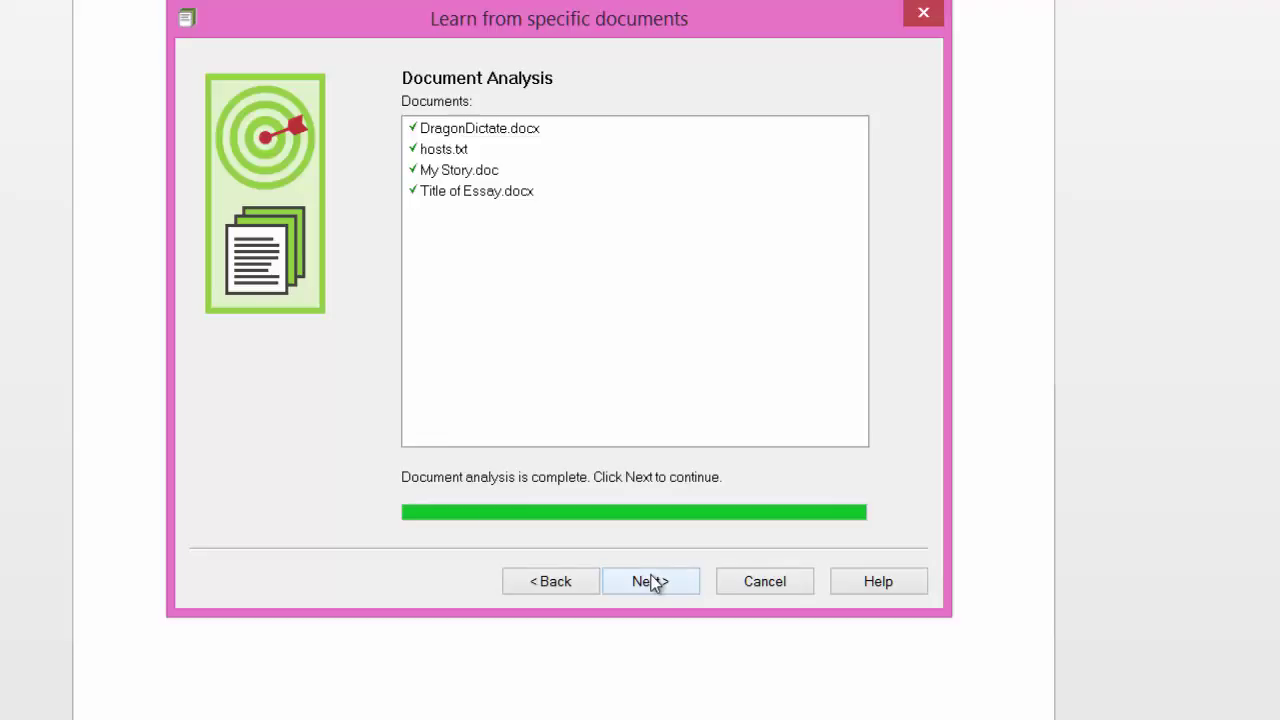
click(650, 581)
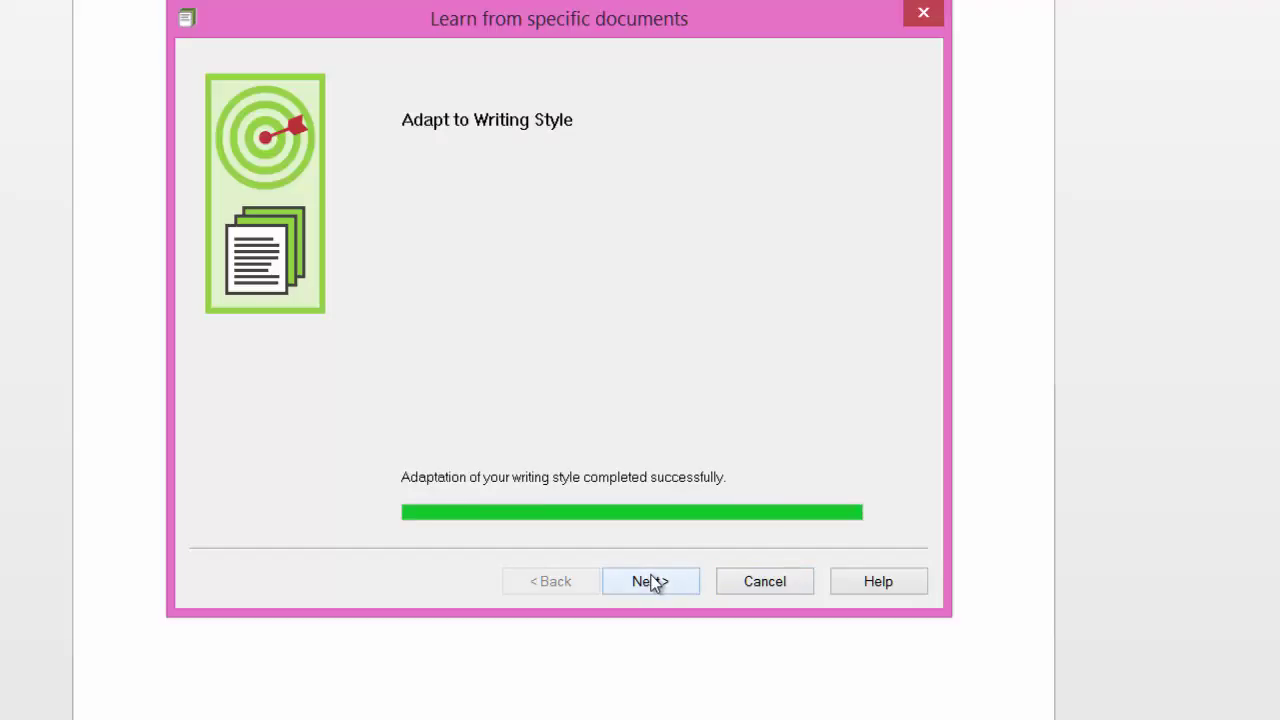
click(650, 581)
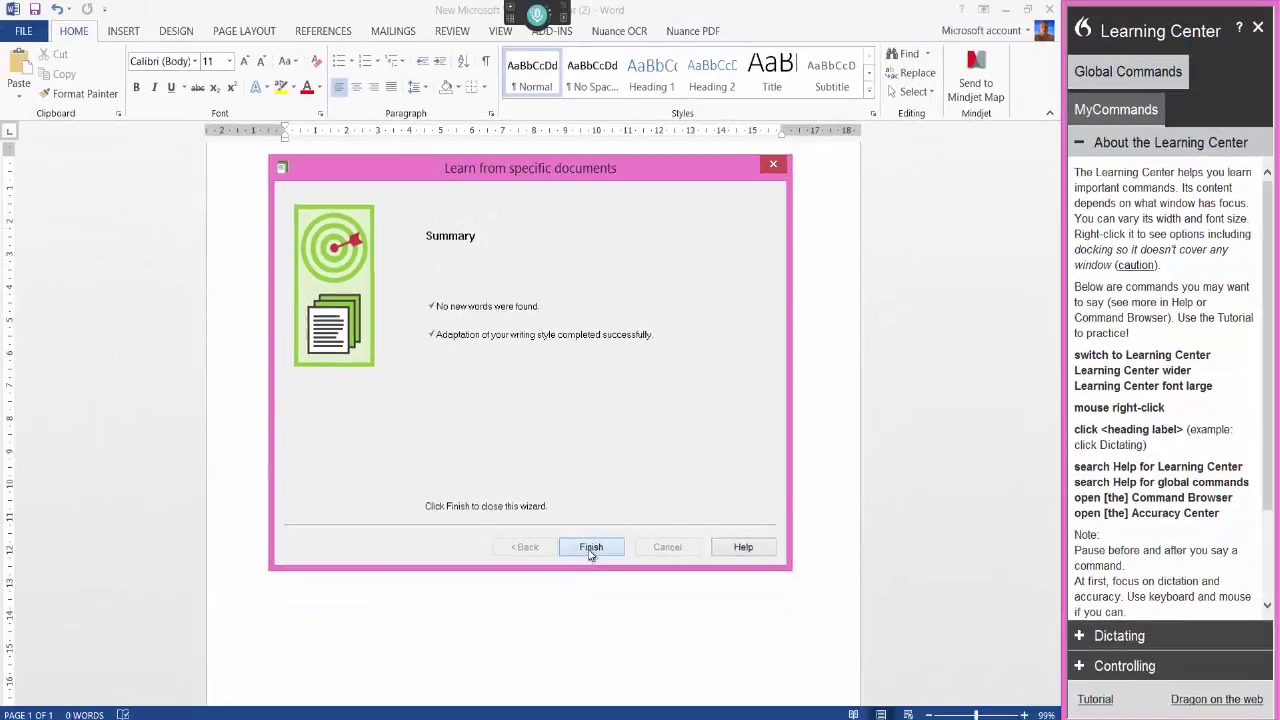
click(591, 548)
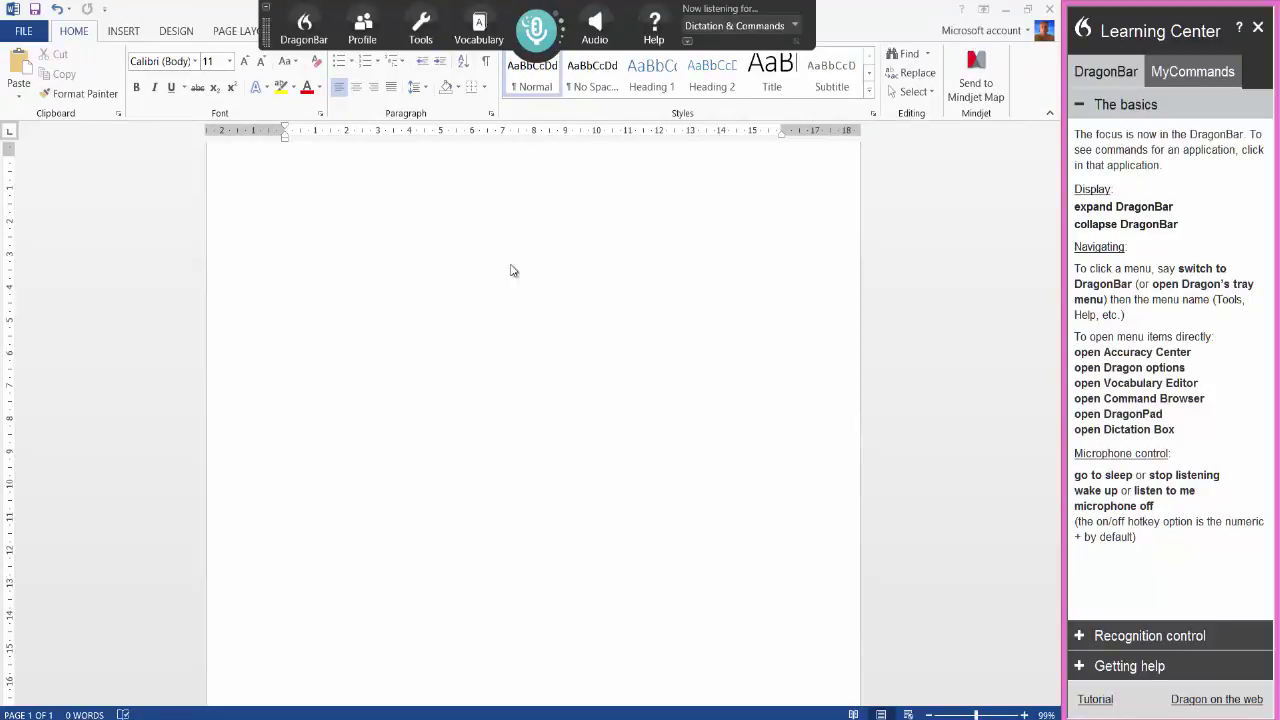
Start learning from sent e-mails and scan Microsoft Outlook for e-mail written since the last scan, including contact names and writing style
click(482, 24)
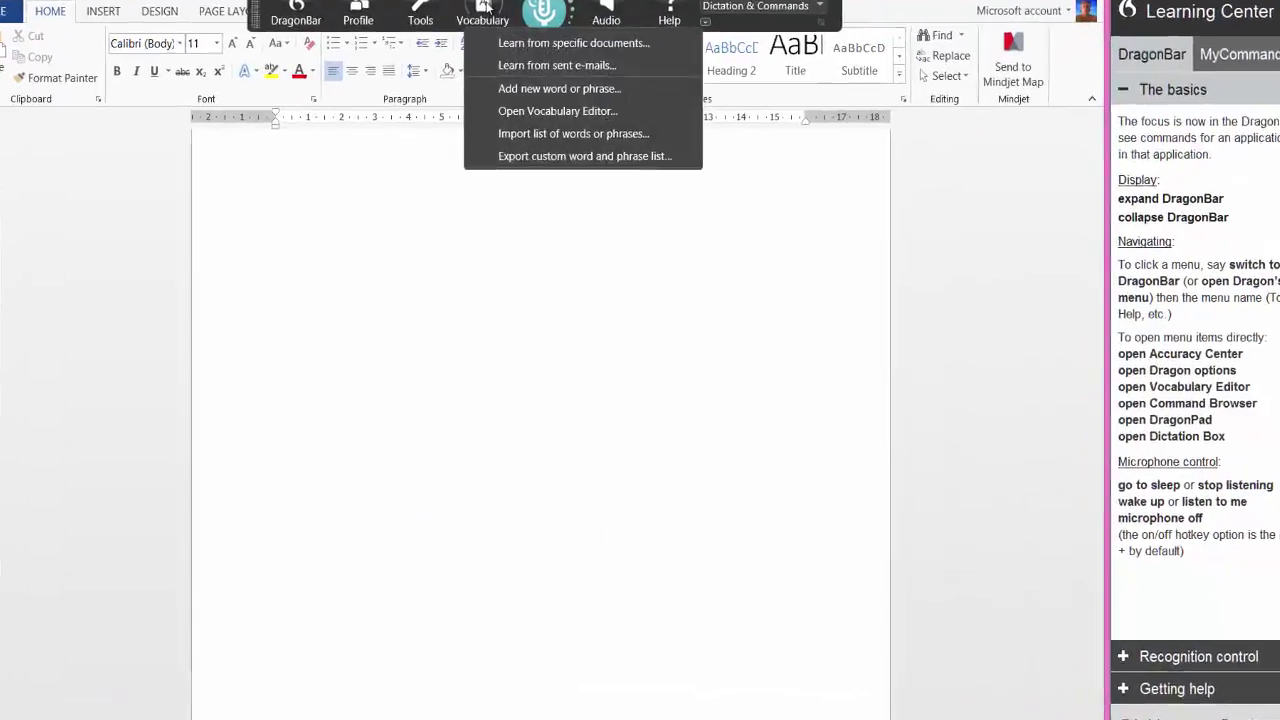
click(529, 31)
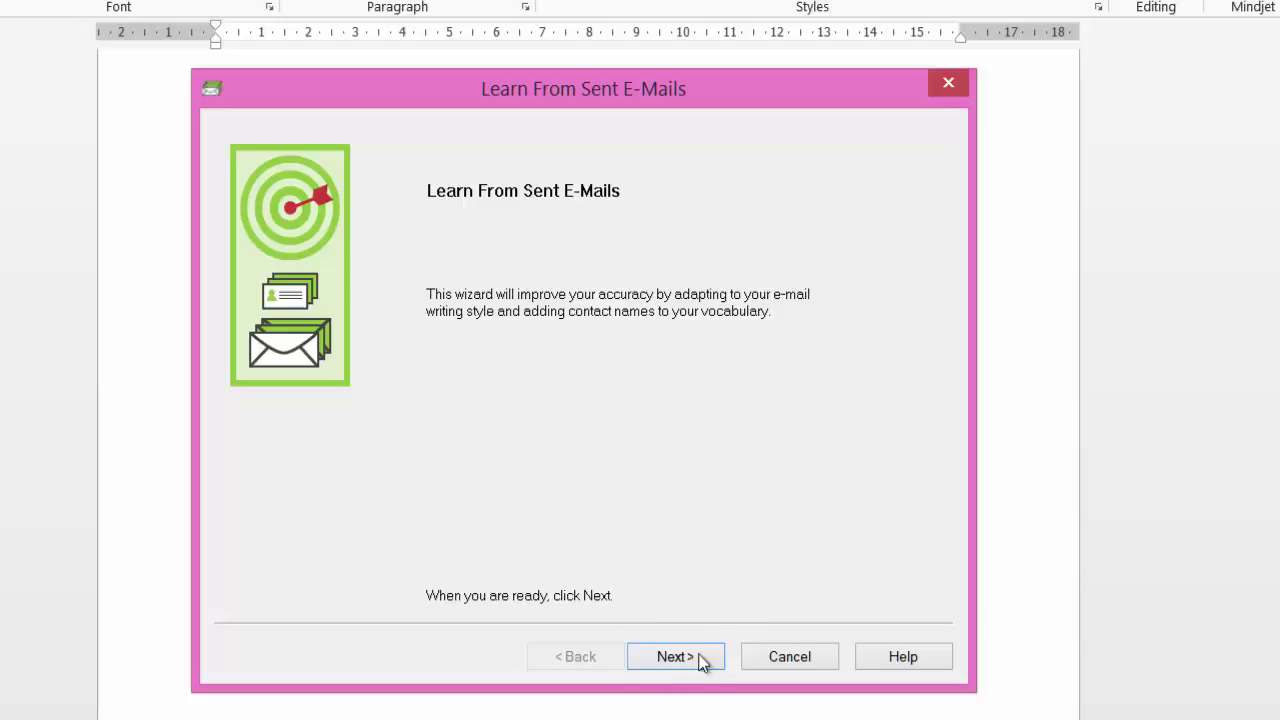
click(663, 666)
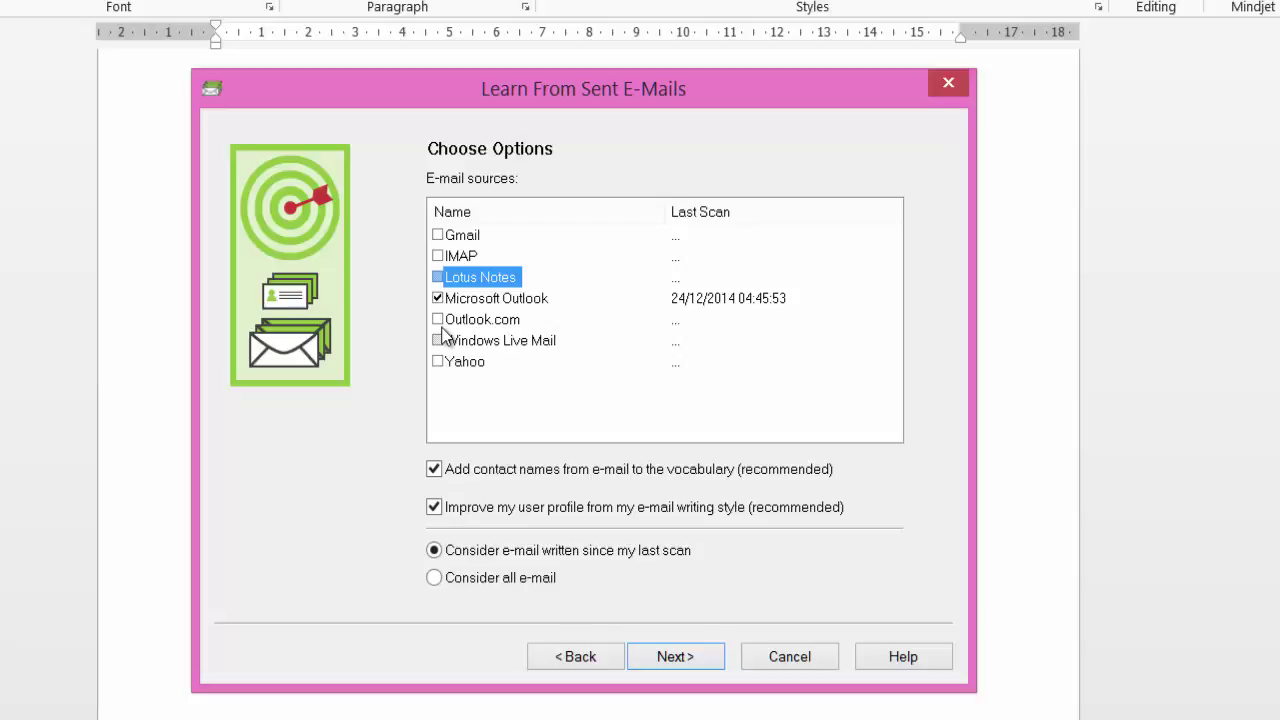
click(668, 660)
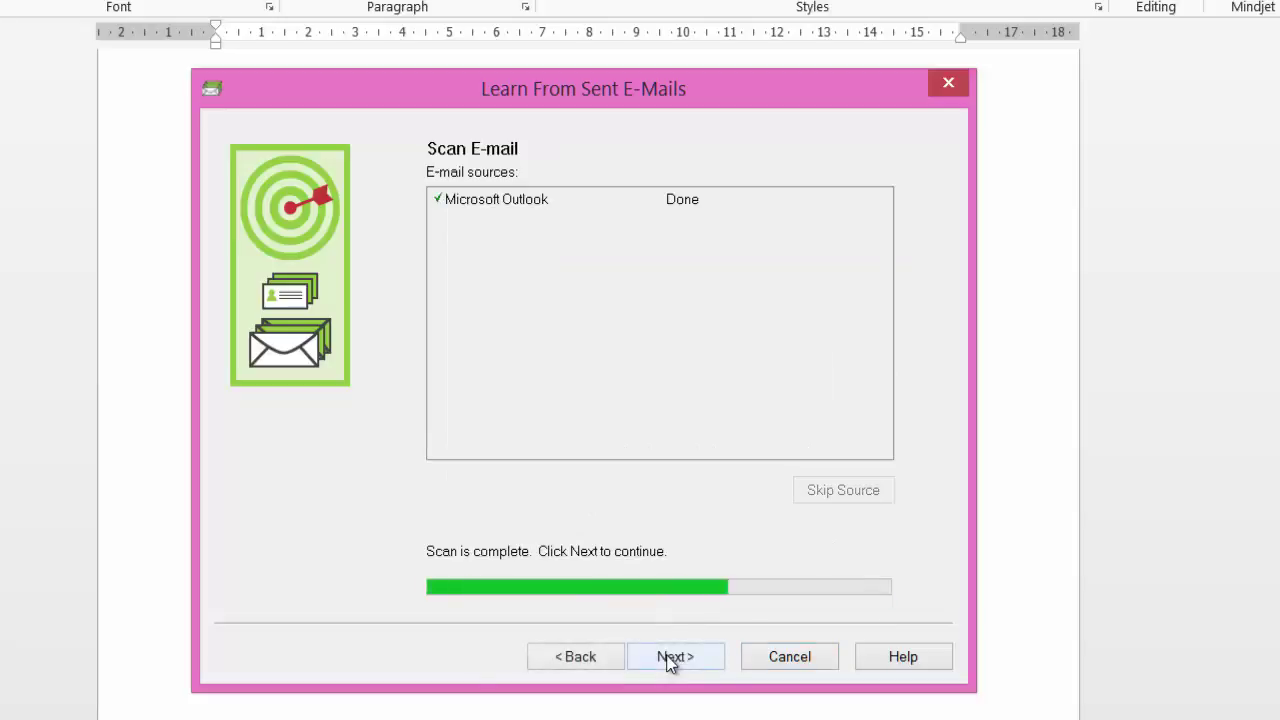
Adapt the profile to the writing style of the scanned e-mails and finish the wizard
click(670, 660)
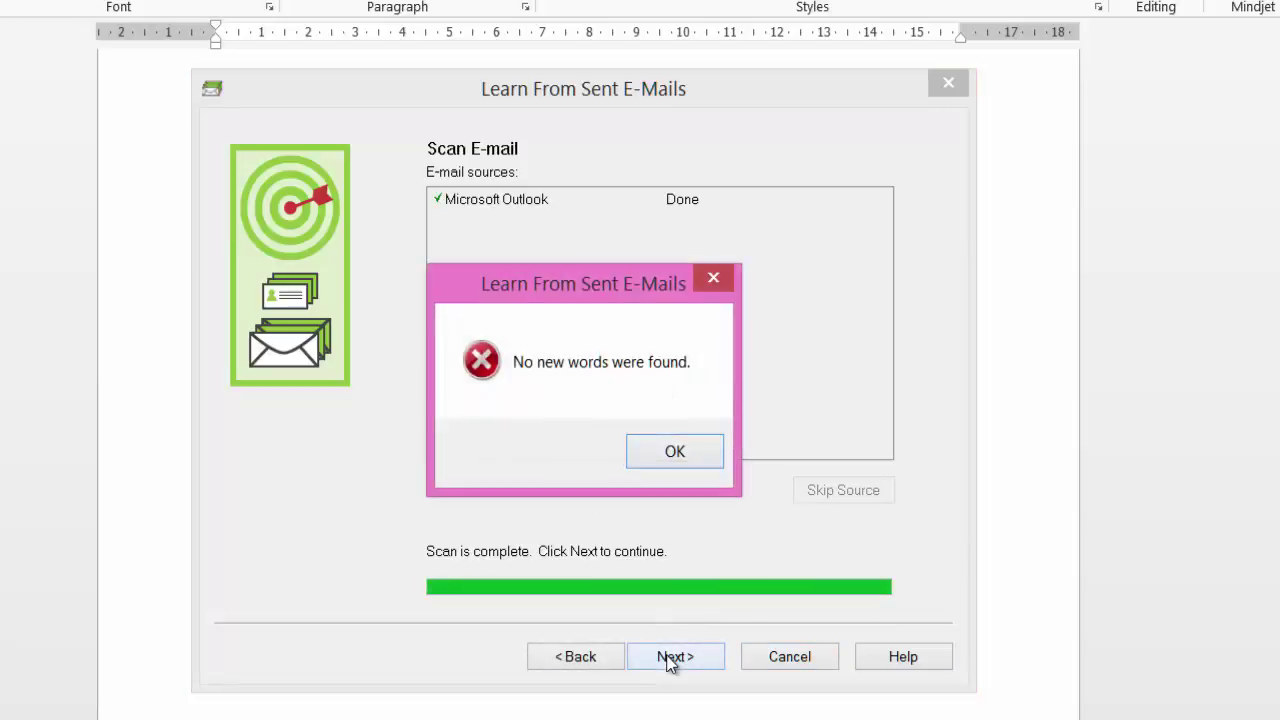
click(684, 452)
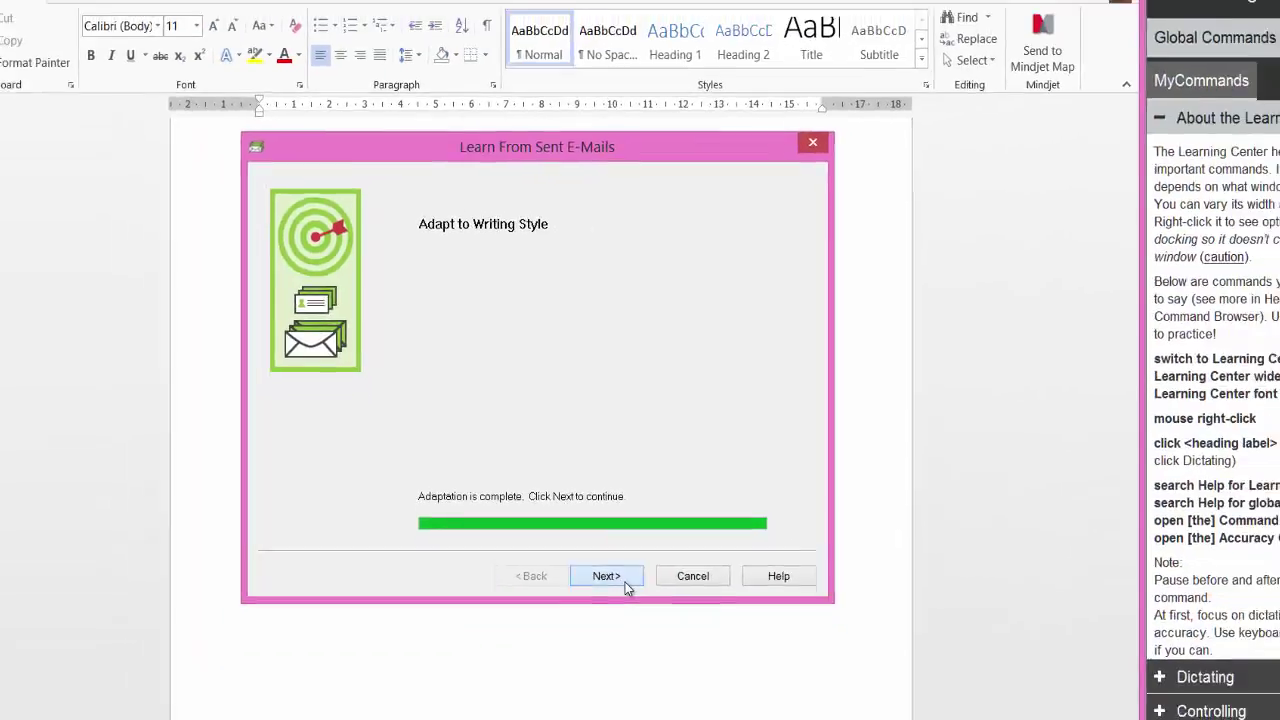
click(625, 582)
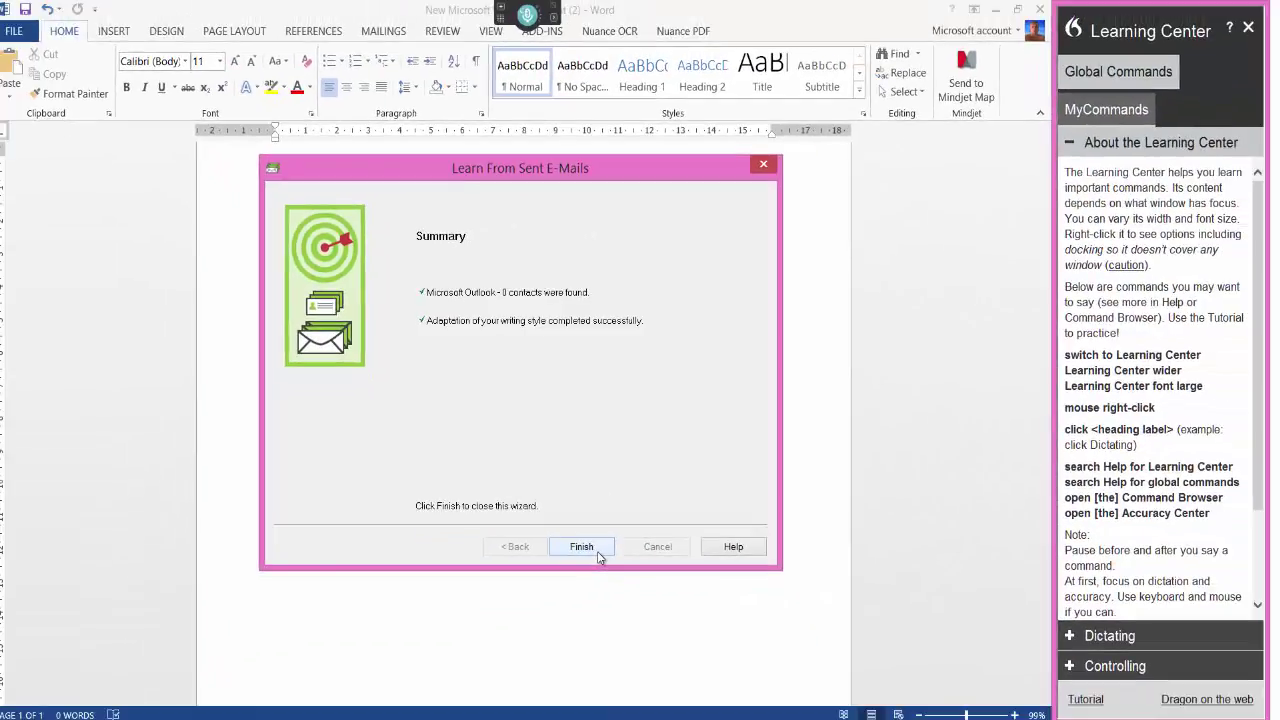
click(581, 547)
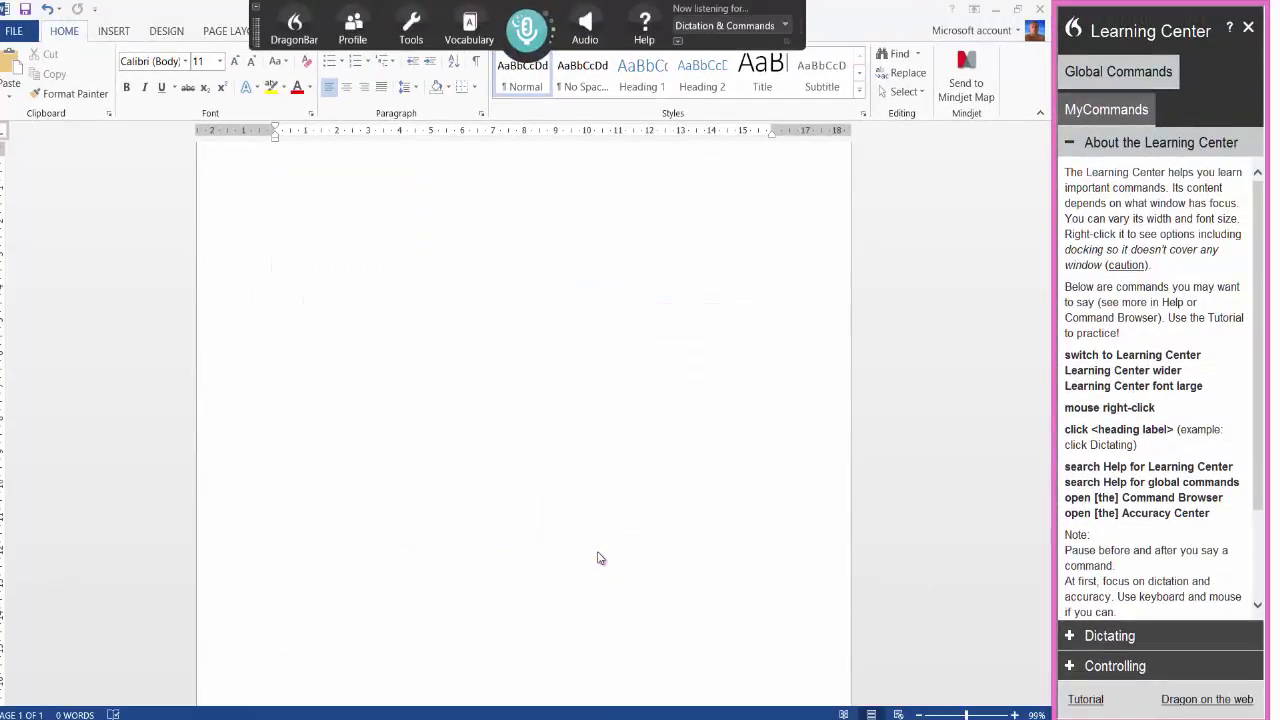
Open the Vocabulary Editor and search for the unusual first name
click(466, 32)
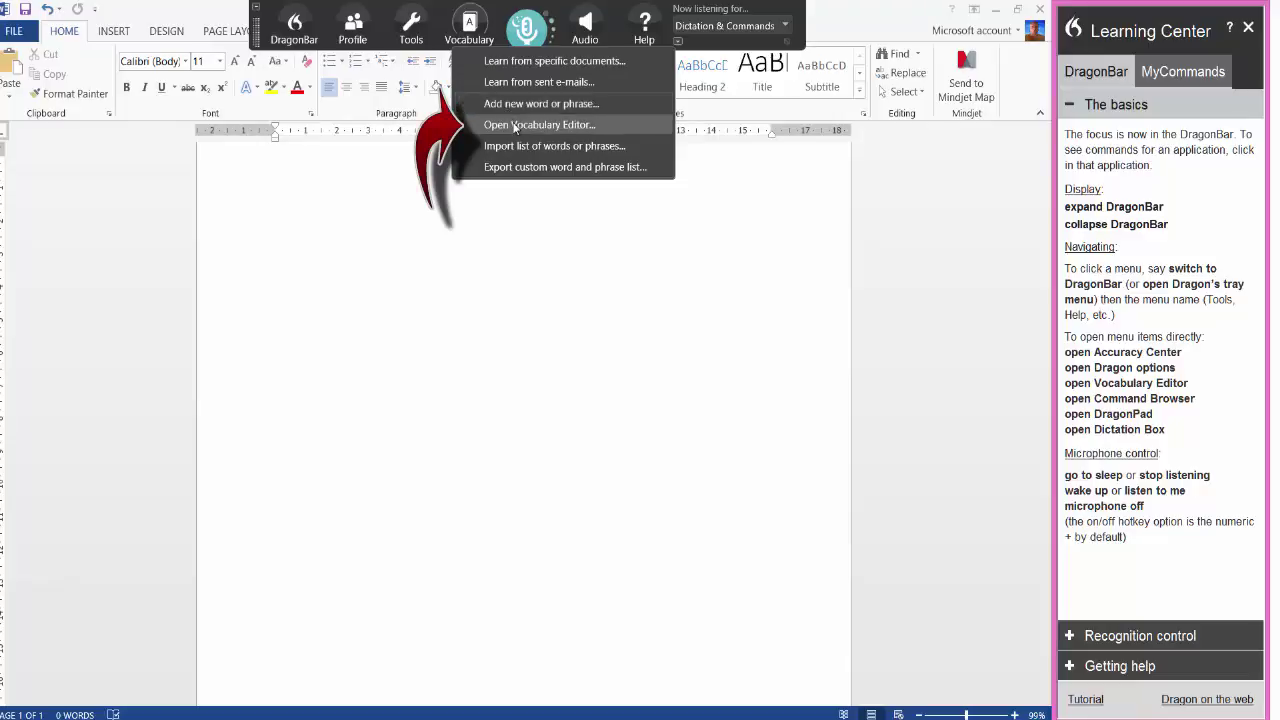
click(515, 126)
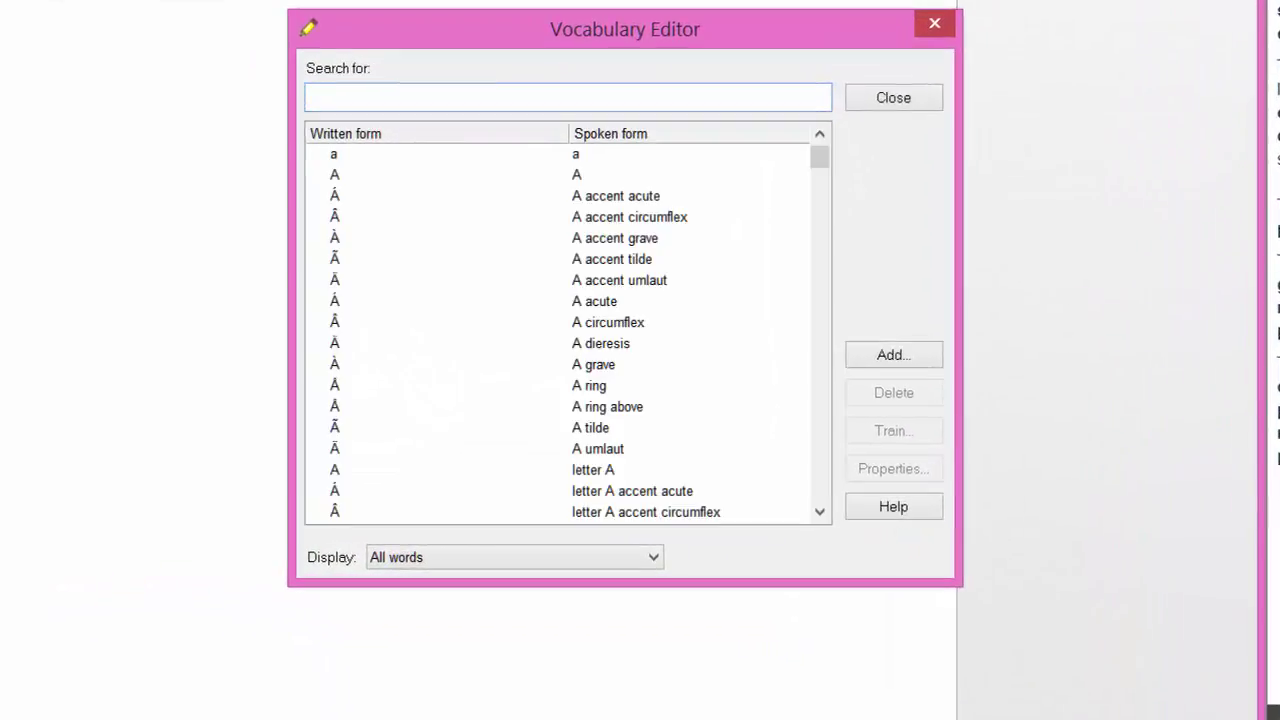
text(xandru)
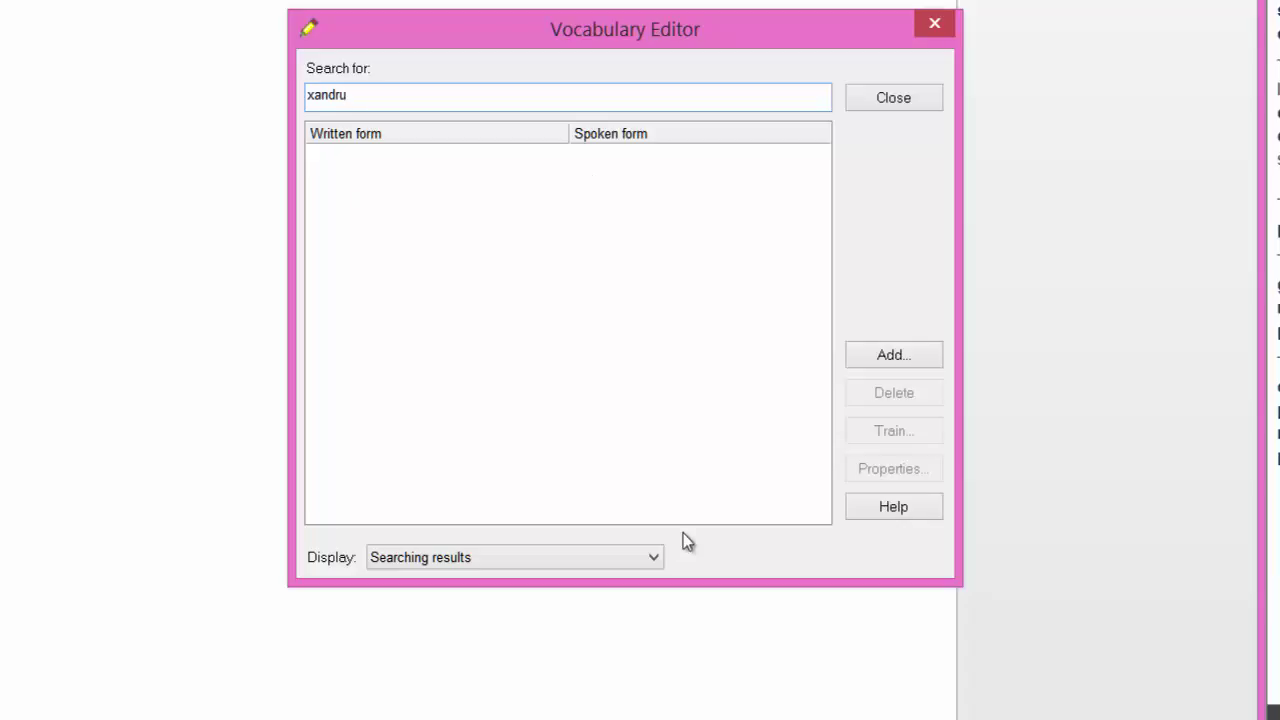
Display all words in the Vocabulary Editor and browse the list
click(638, 560)
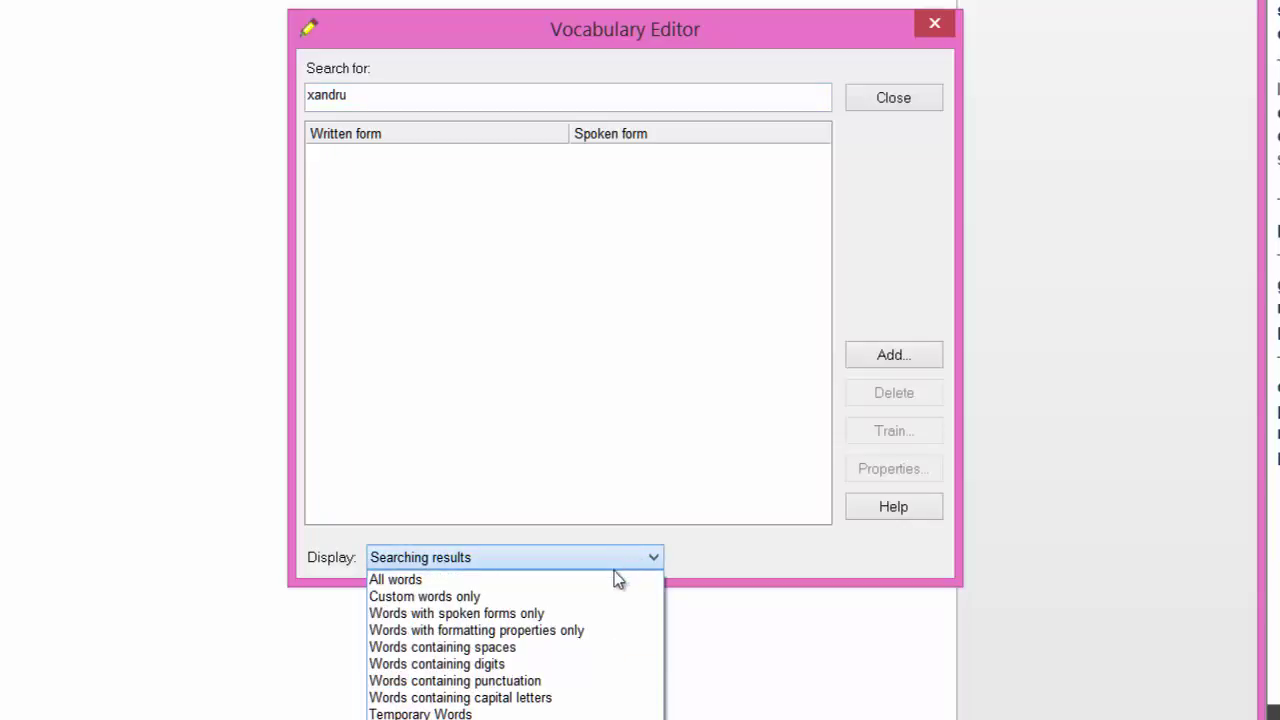
click(612, 580)
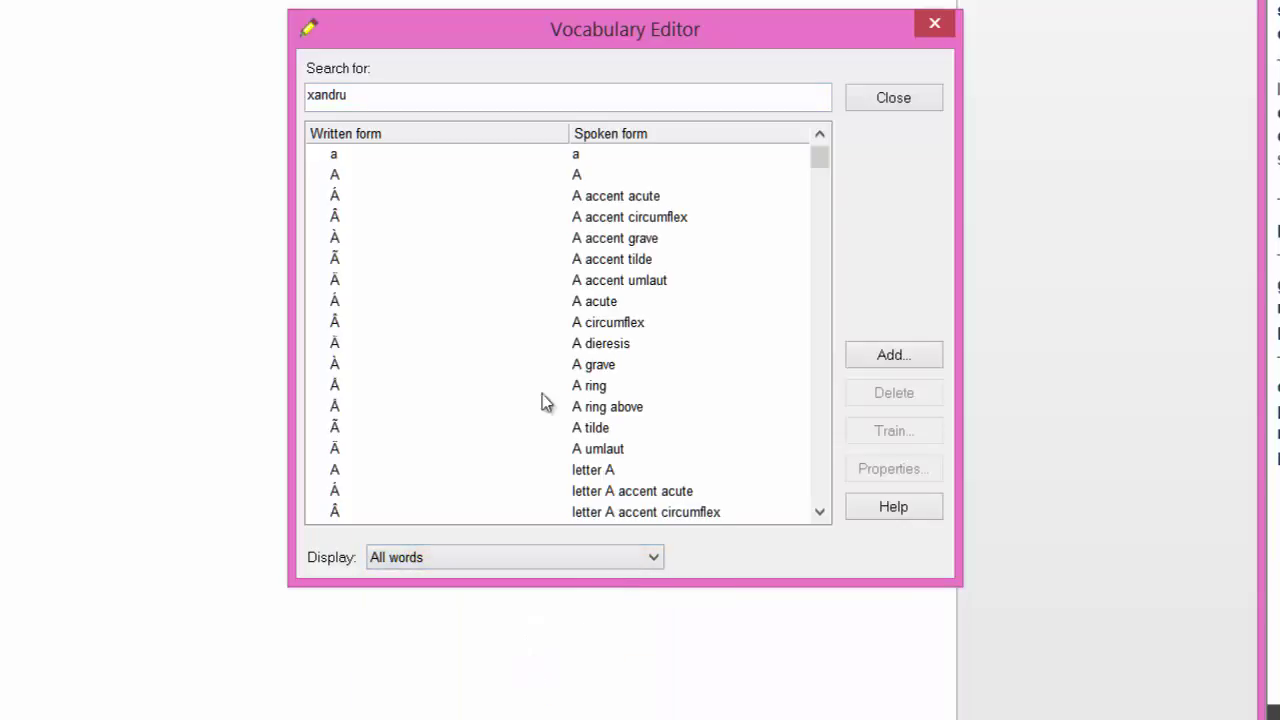
drag(817, 163, 782, 149)
Add the searched first name to the vocabulary with a phonetic spoken form, with pronunciation training enabled, and accept an approximate pronunciation
click(357, 94)
click(887, 352)
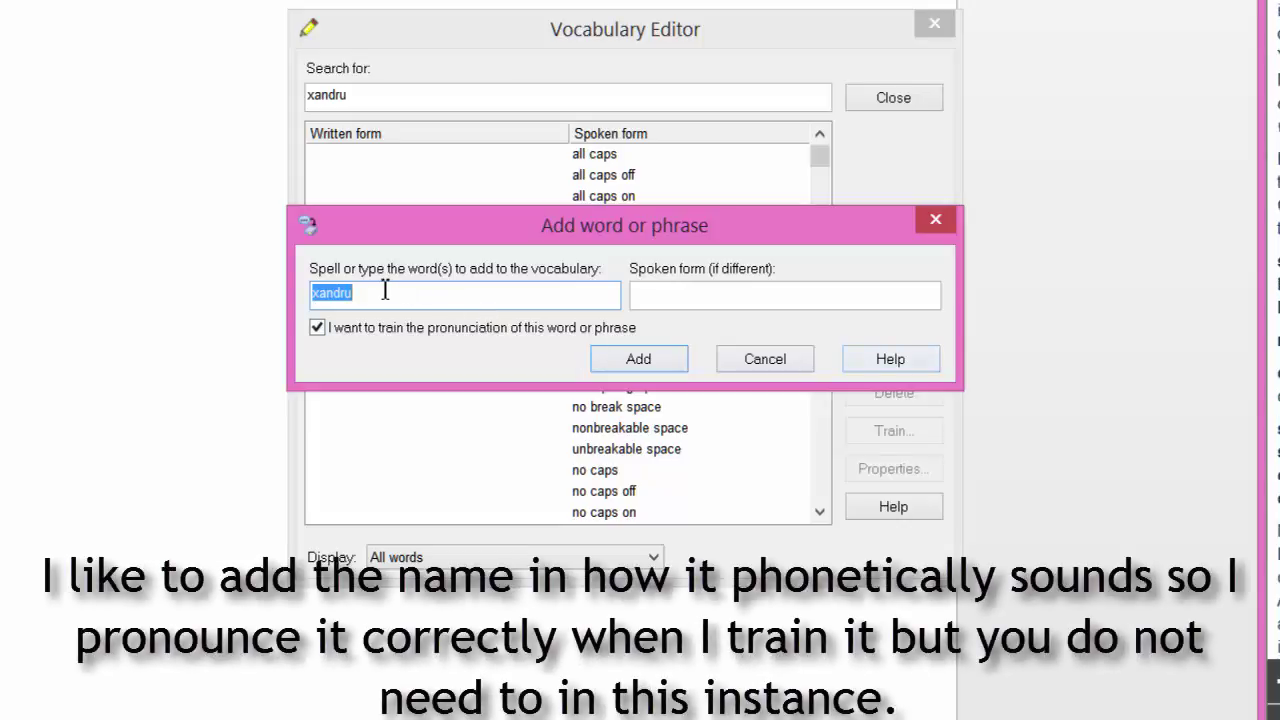
click(383, 290)
click(667, 298)
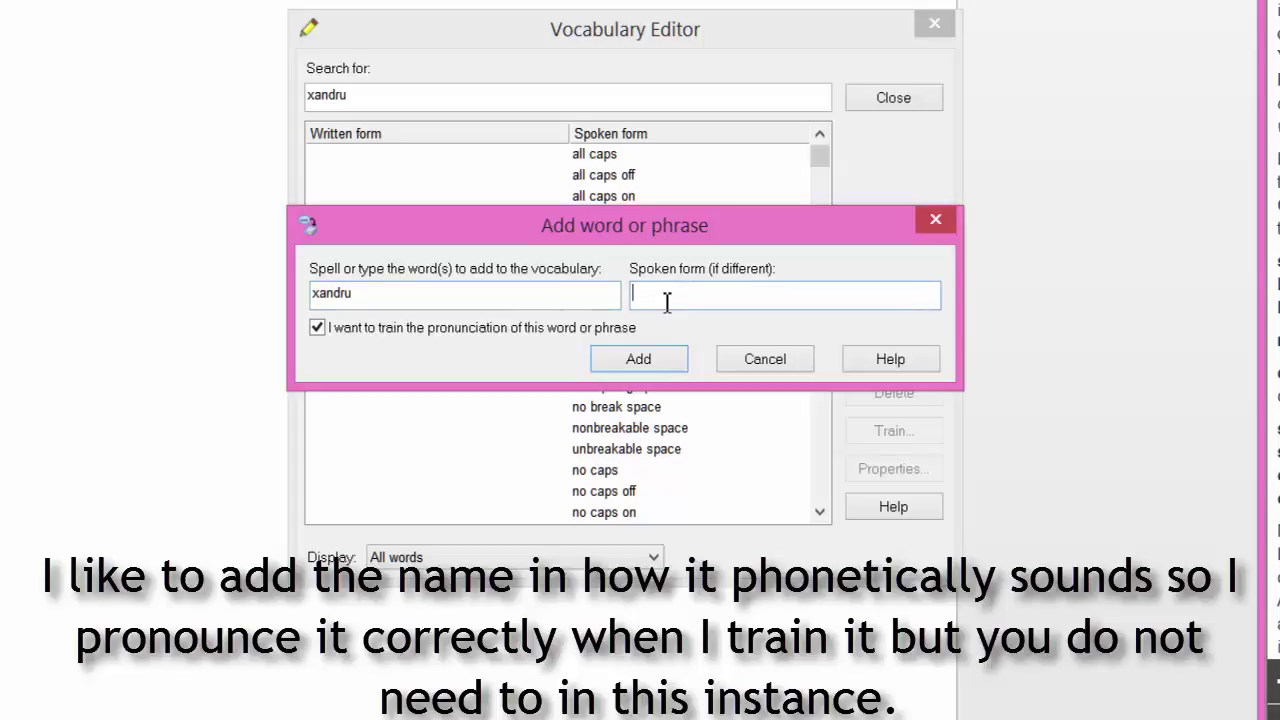
text(shandrew)
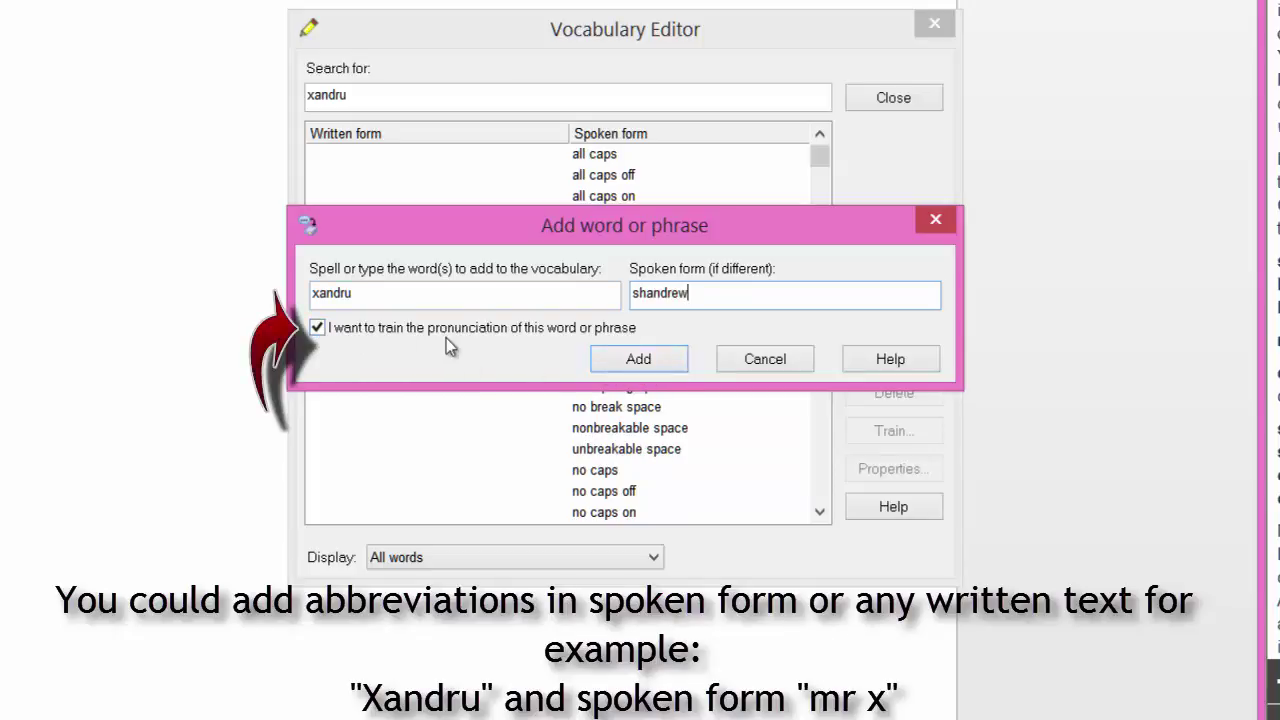
click(618, 358)
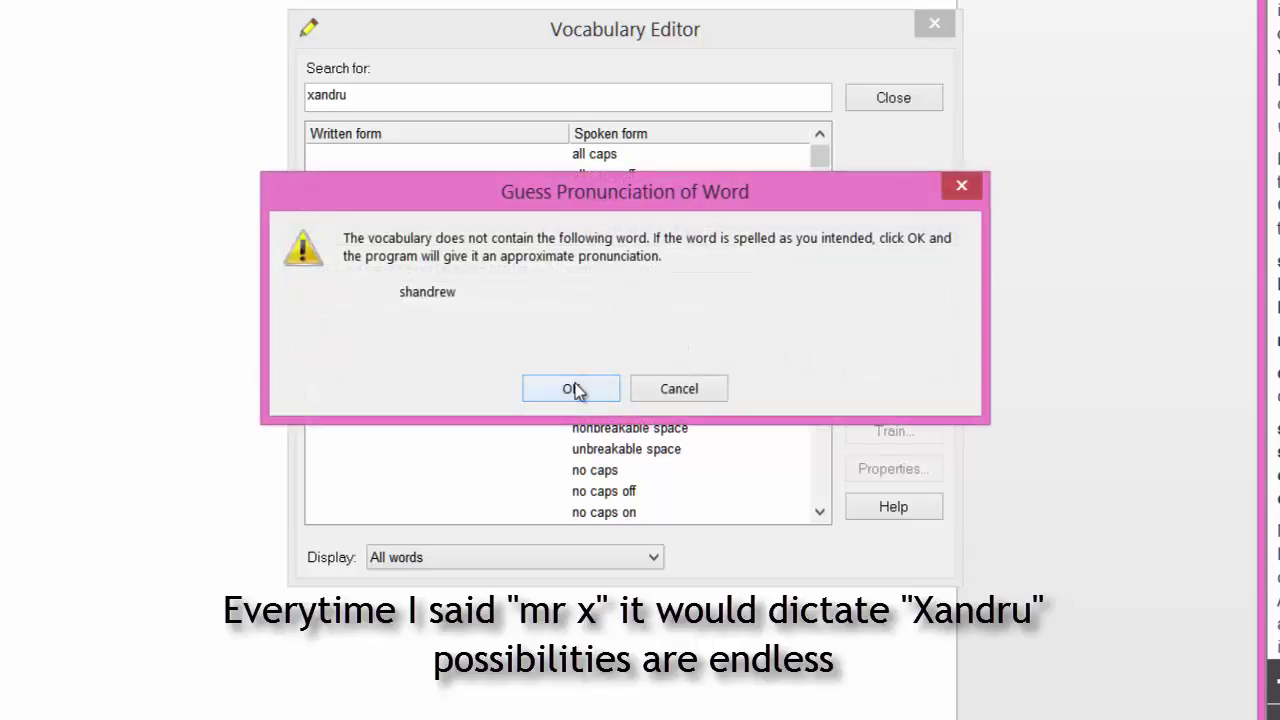
click(576, 389)
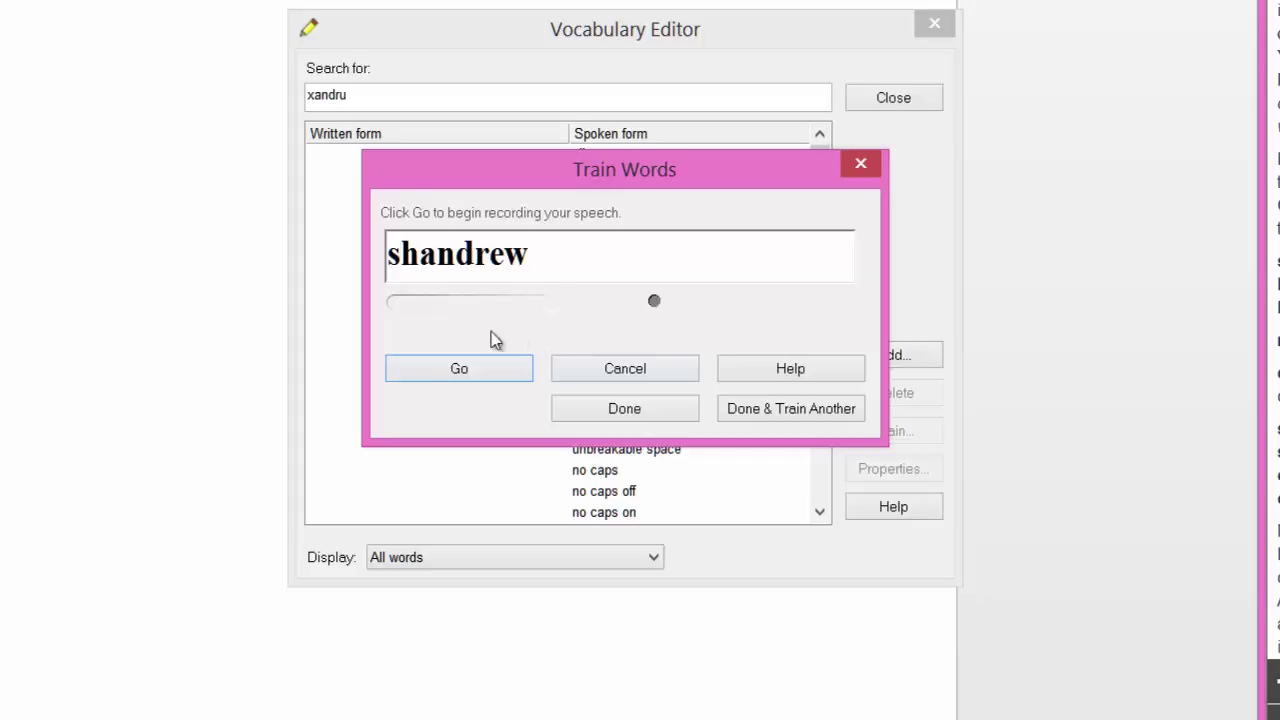
Record the spoken pronunciation of the new name, finish the training and close the Vocabulary Editor
click(433, 373)
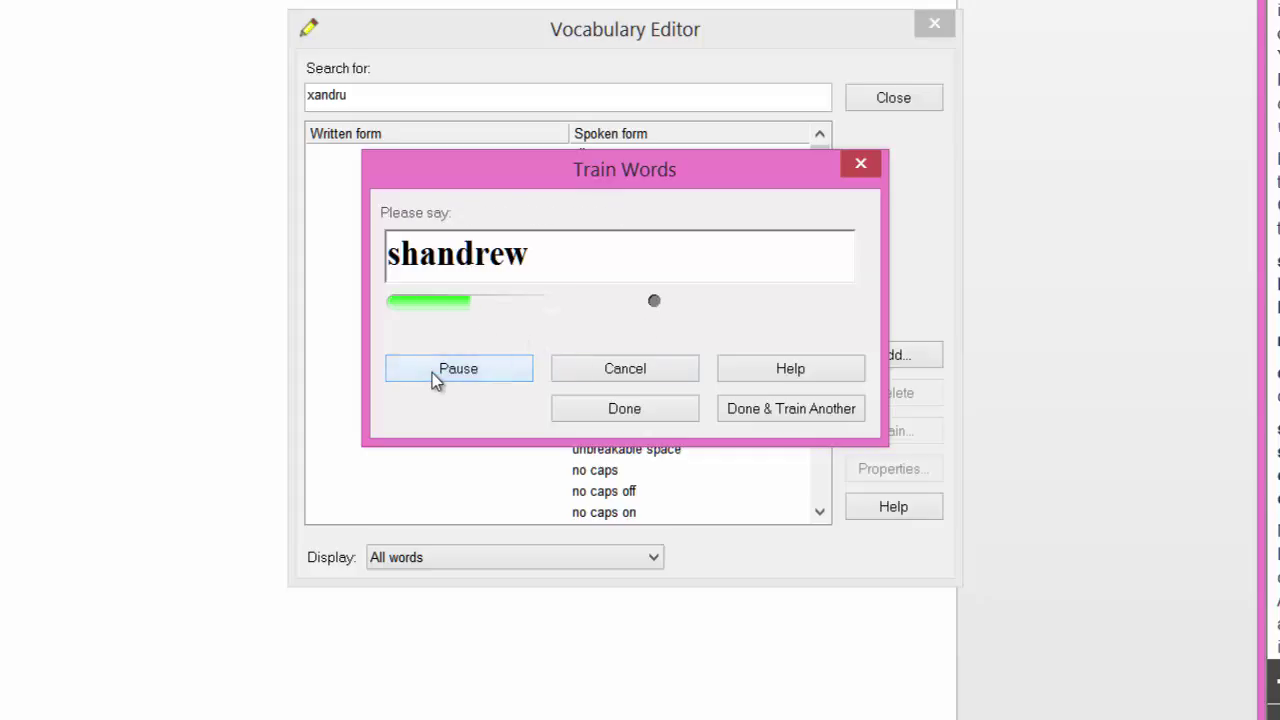
click(432, 373)
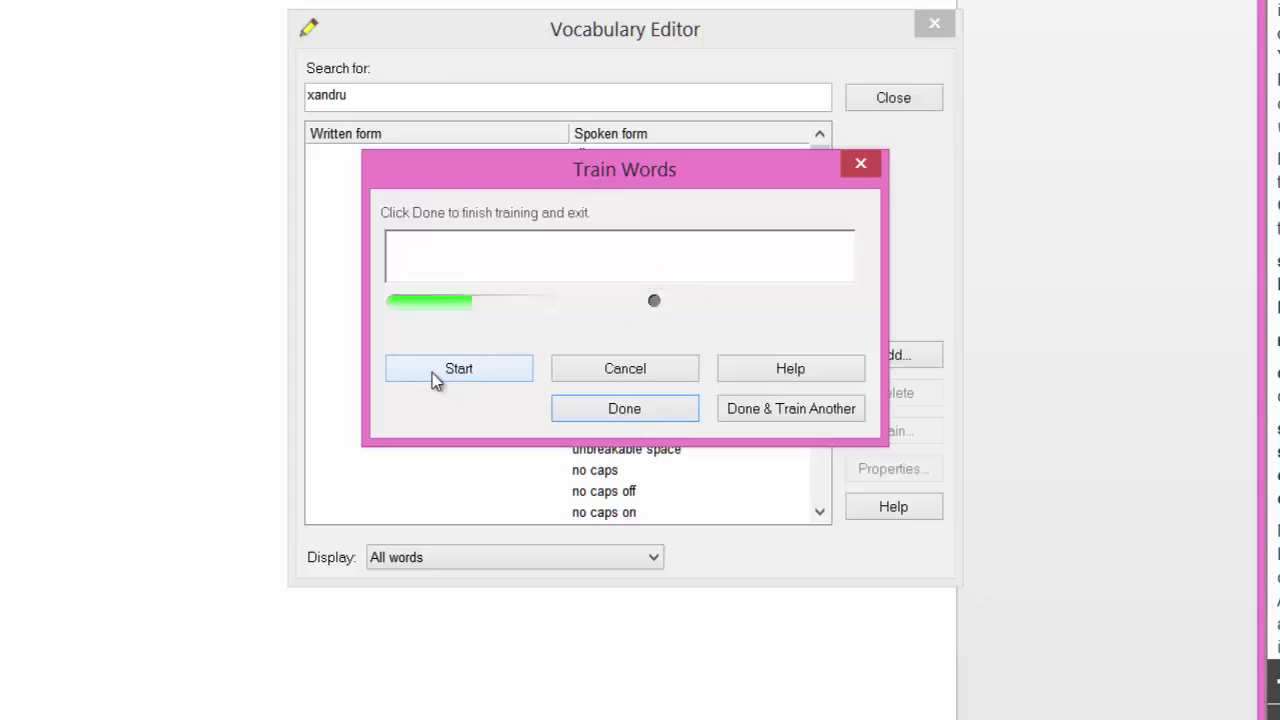
click(626, 407)
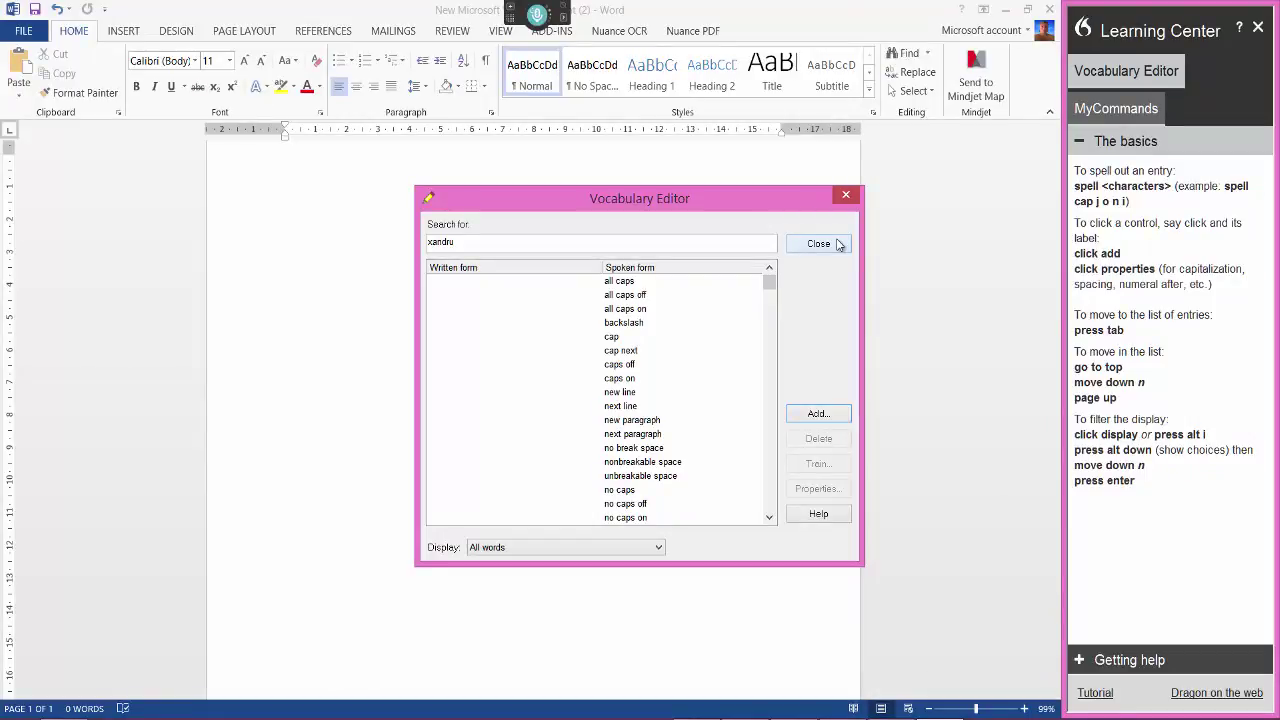
click(838, 244)
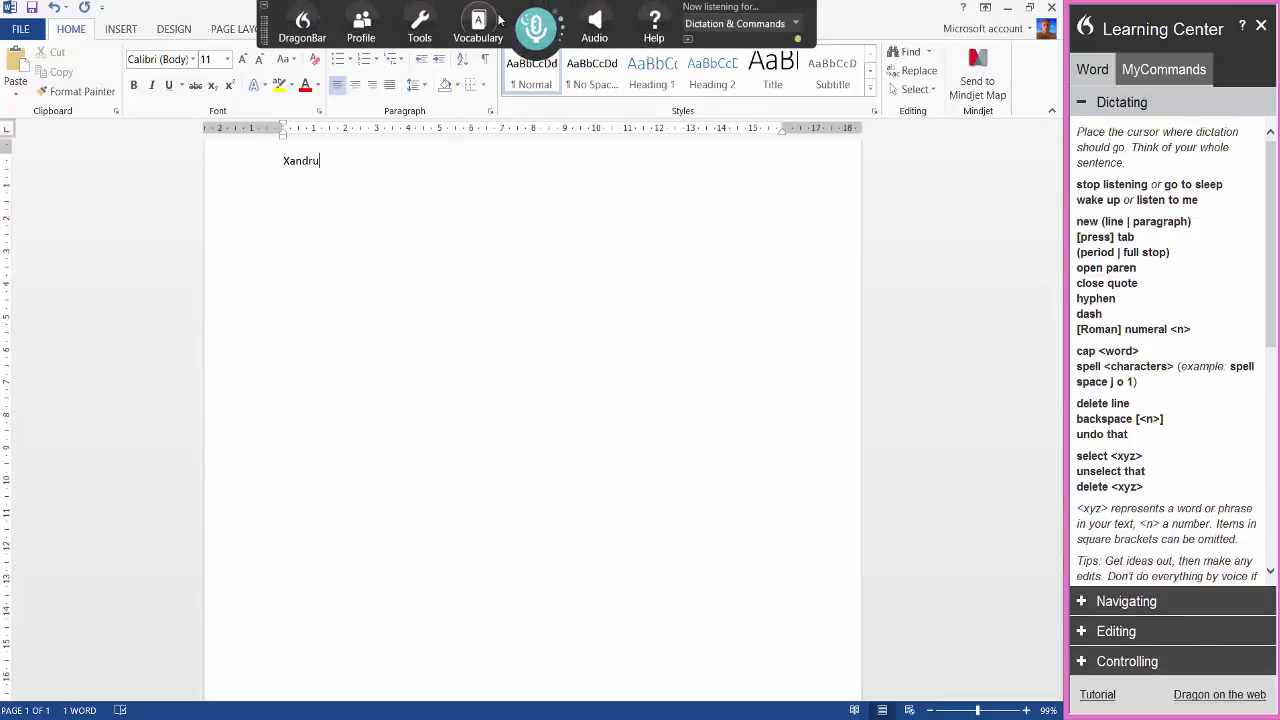
View the dialog for adding a new word or phrase and cancel it without adding anything
click(494, 22)
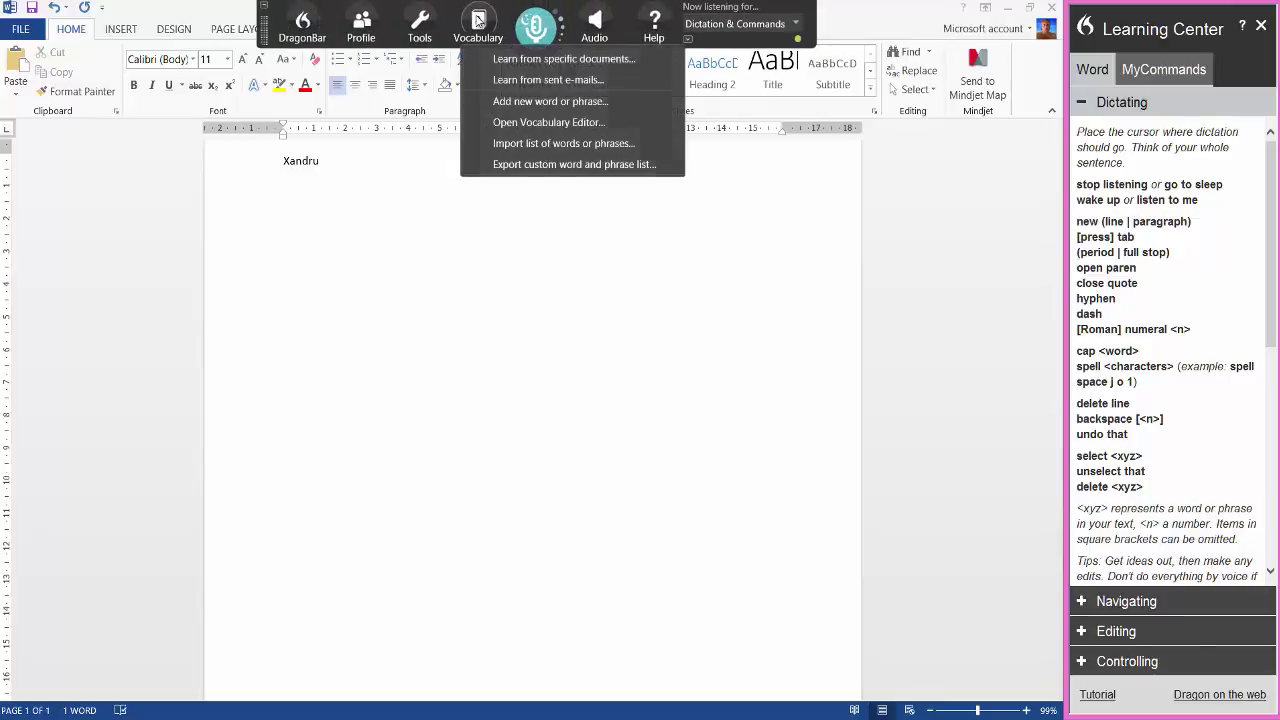
click(519, 102)
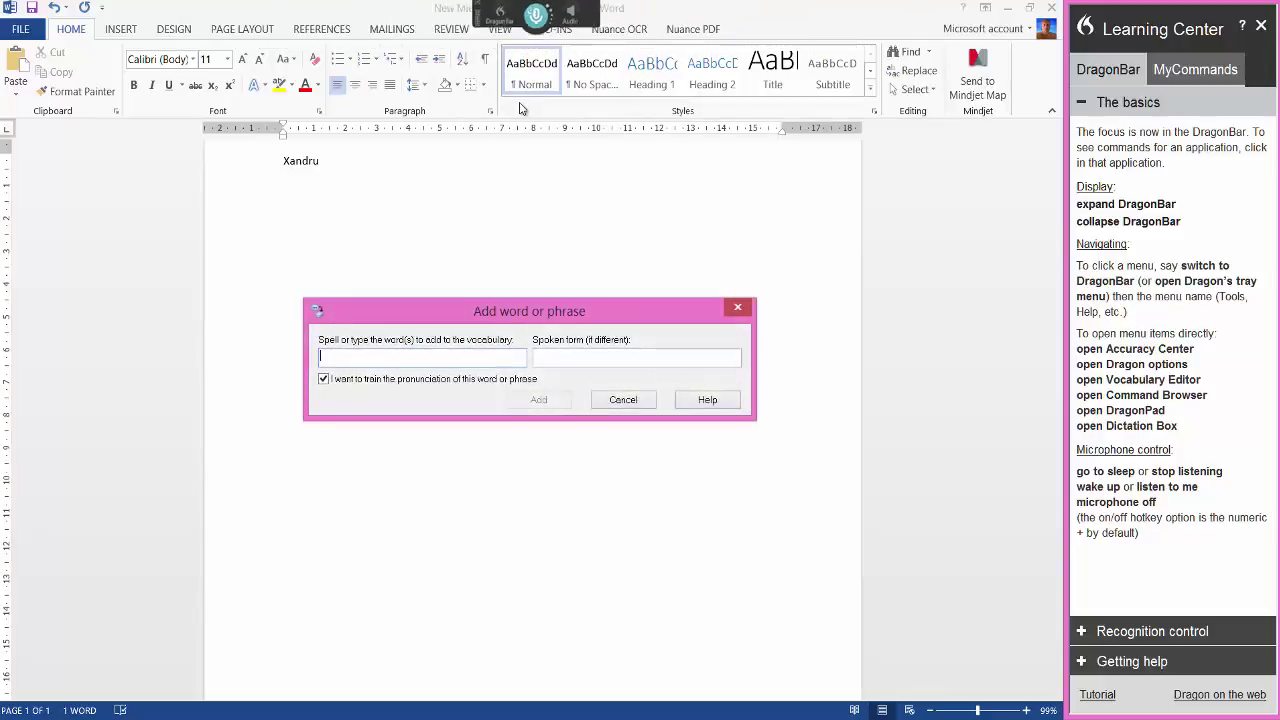
click(369, 362)
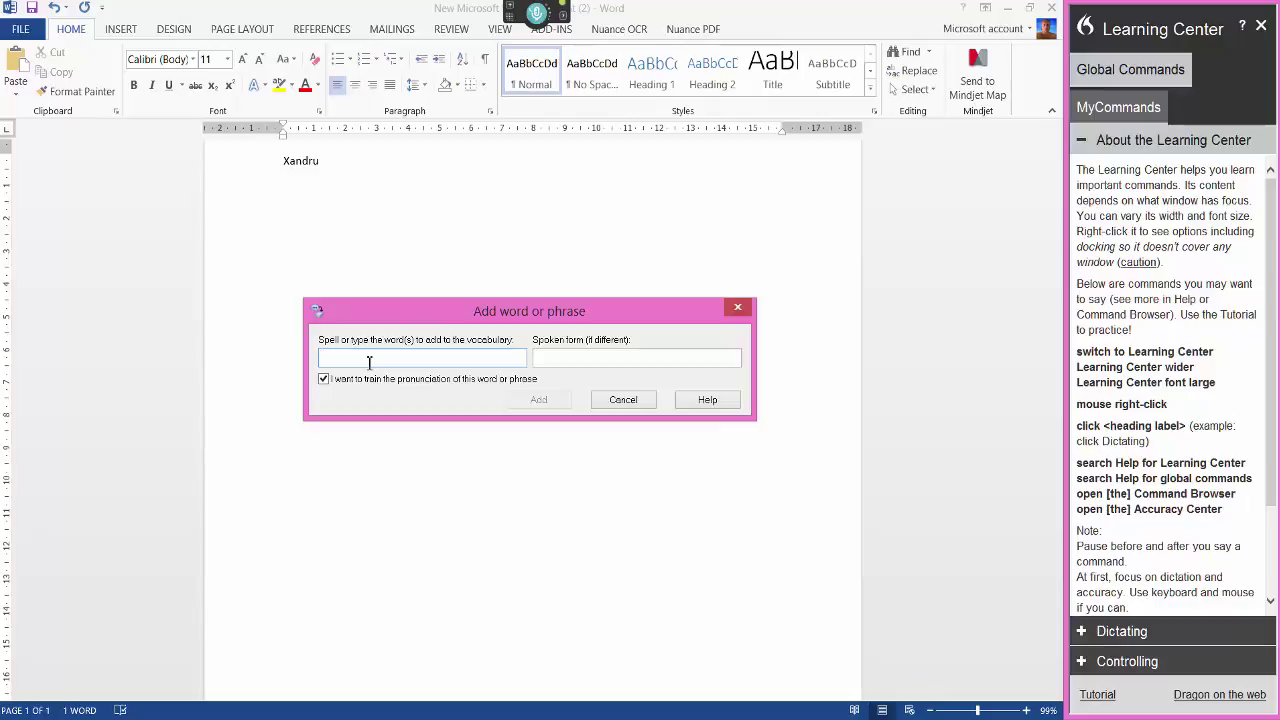
click(612, 402)
Start importing a list of words or phrases with the preview of unknown words enabled
mouse_move(545, 22)
click(478, 24)
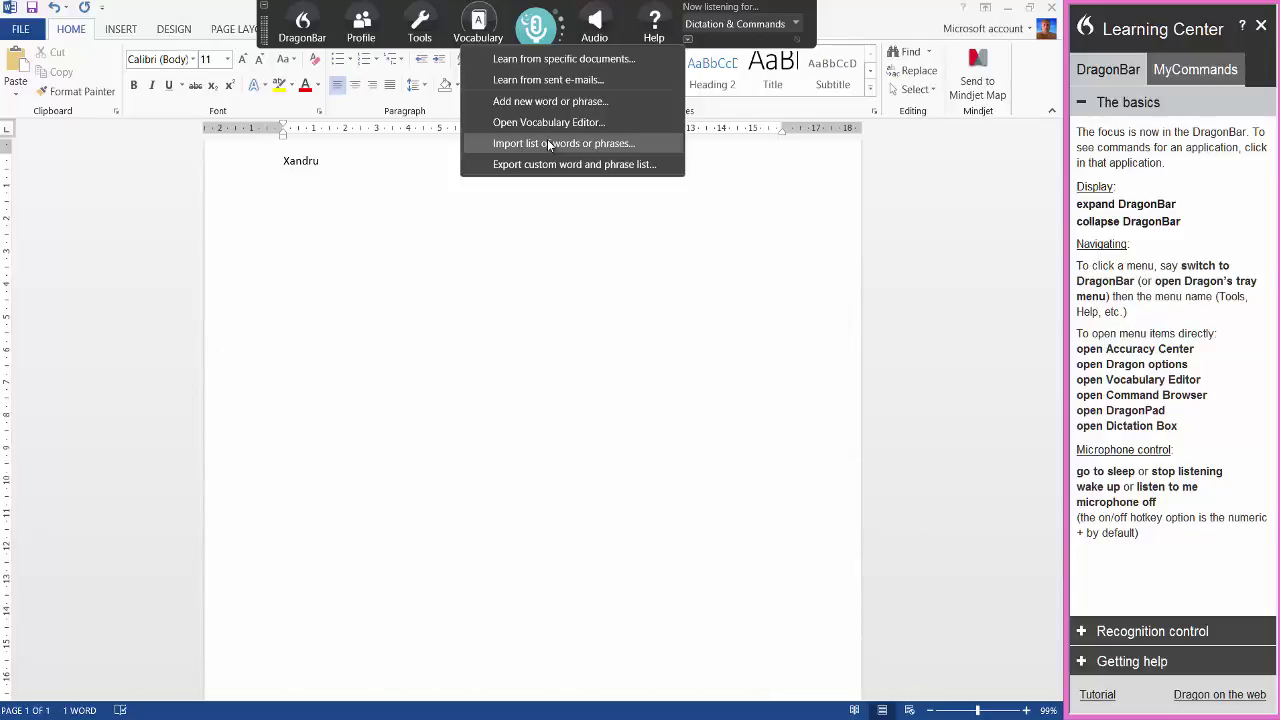
click(547, 143)
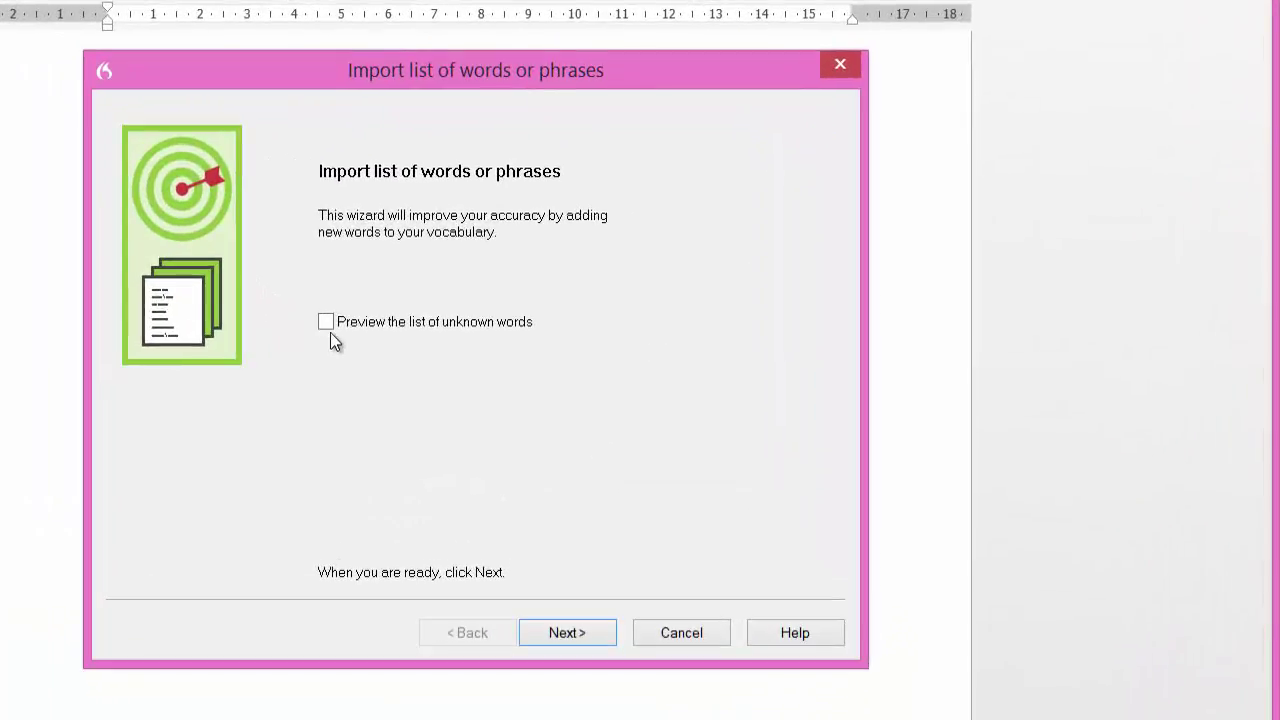
click(391, 330)
click(565, 632)
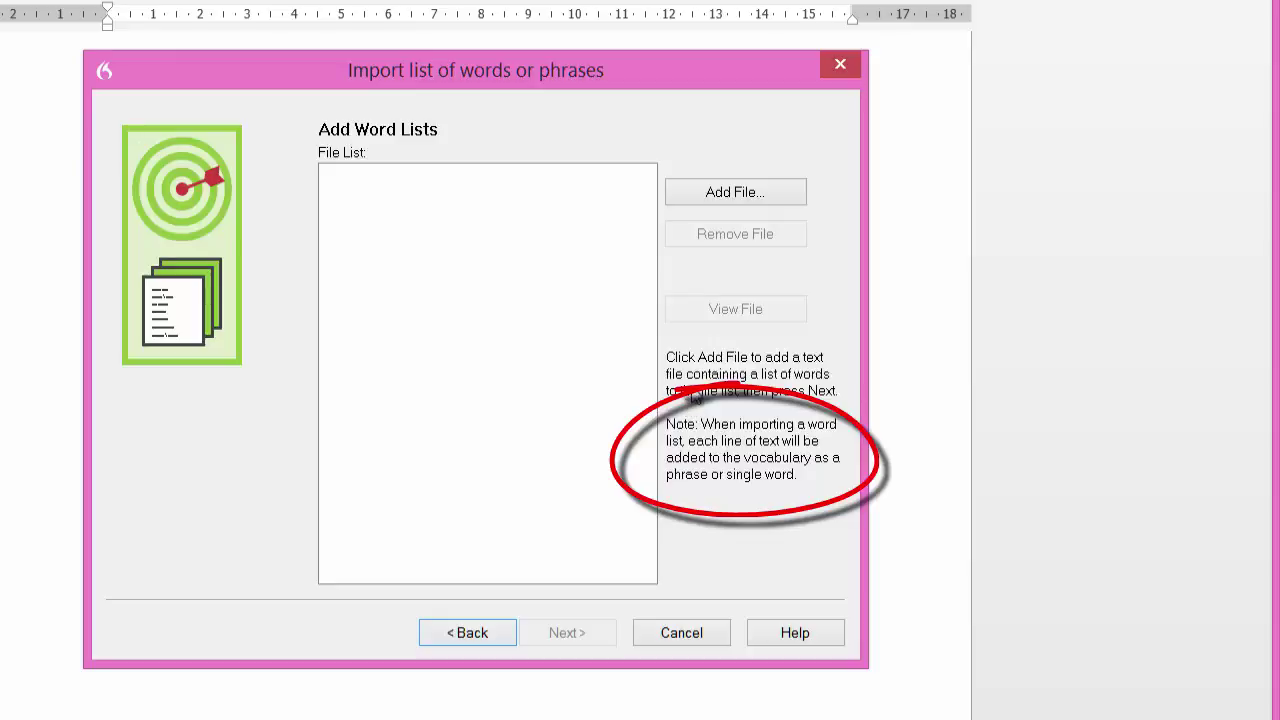
Add the Tester text file from the Desktop to the word lists, analyse it and proceed to its word preview
click(730, 201)
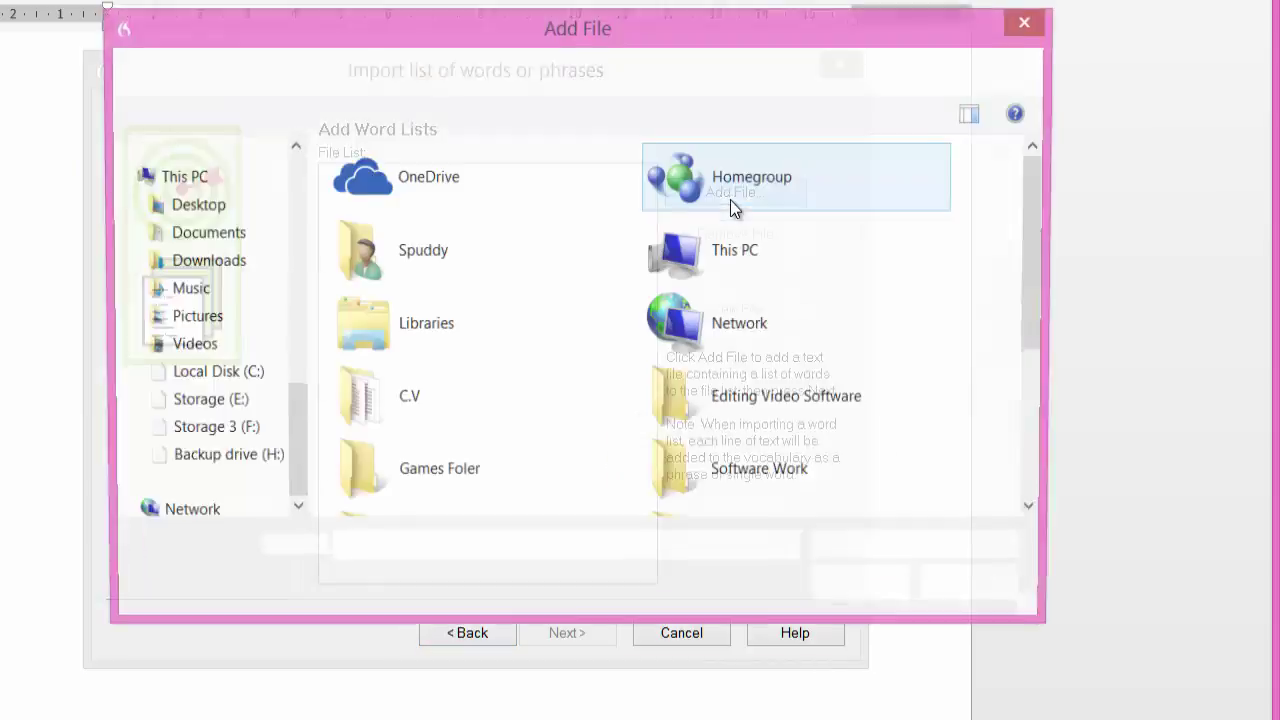
drag(1034, 202, 1049, 421)
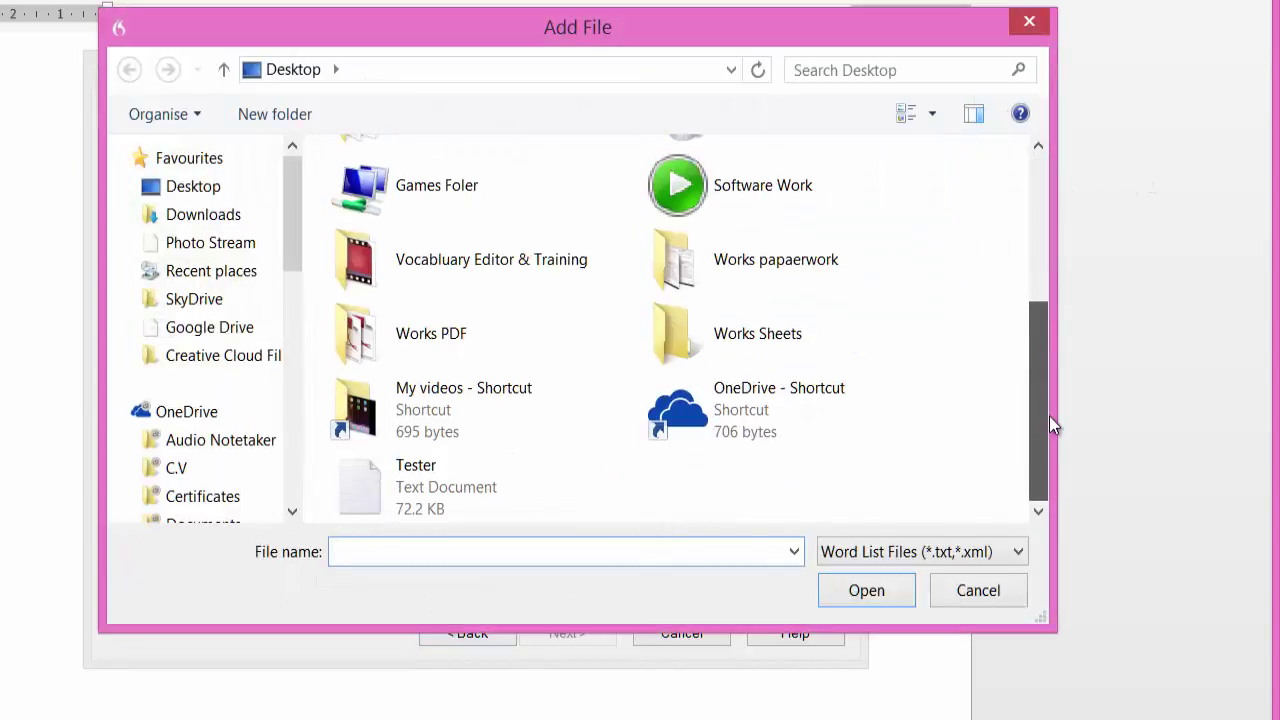
double_click(360, 494)
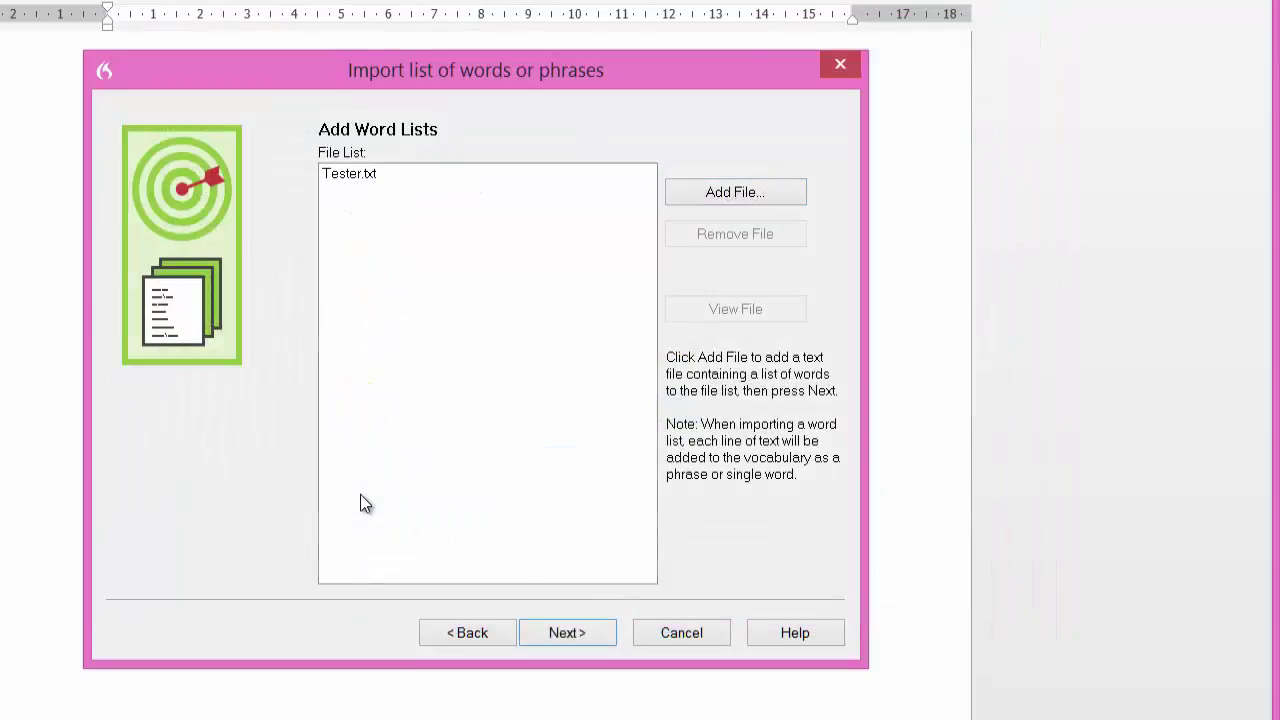
click(581, 631)
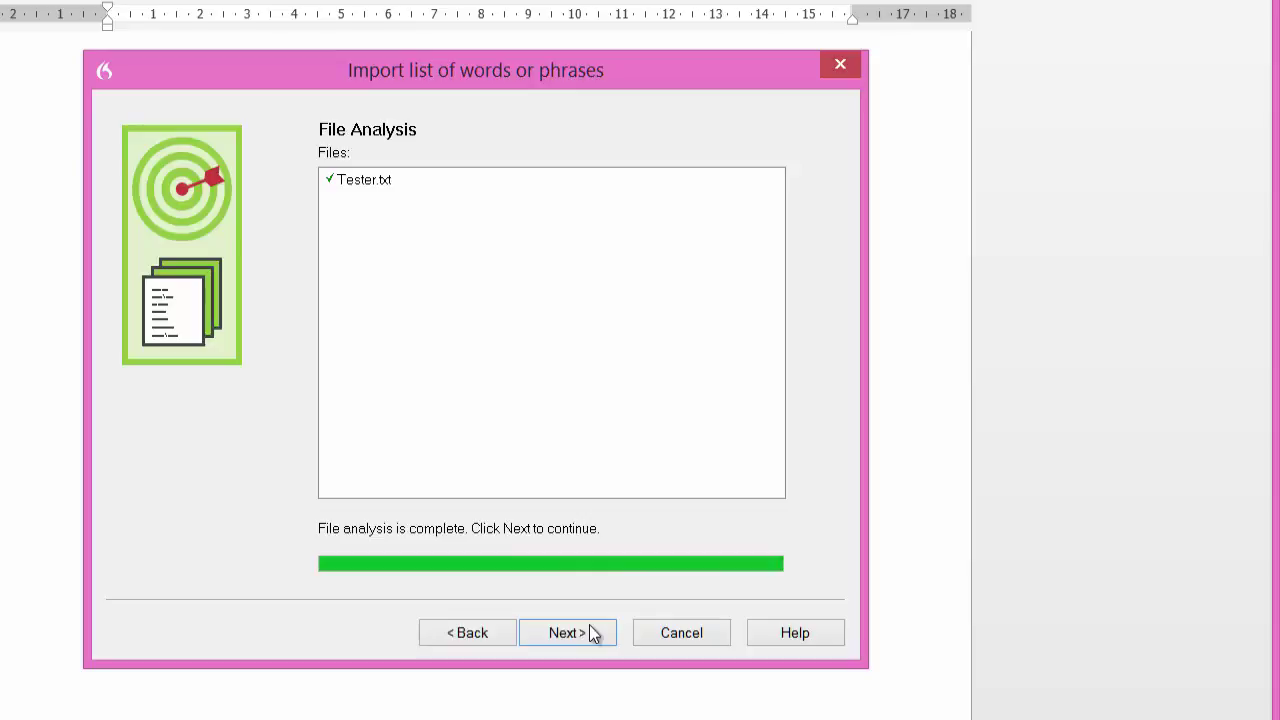
click(585, 628)
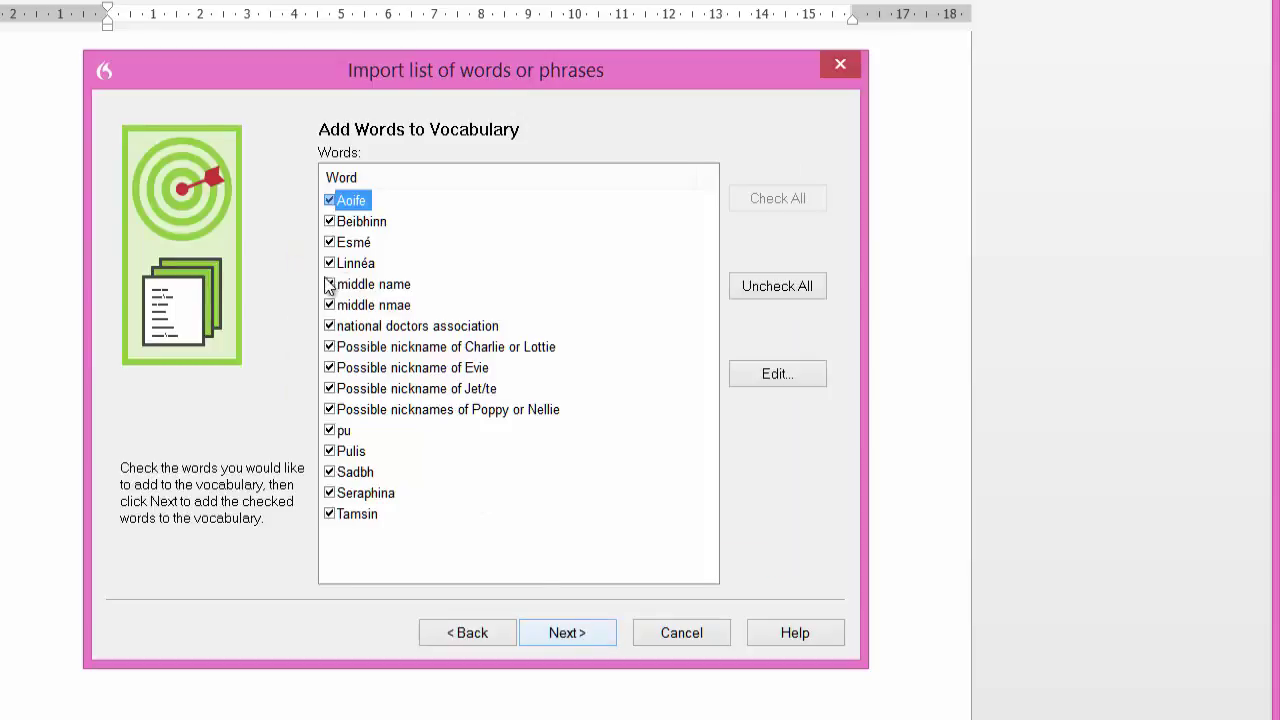
Exclude "middle name", "middle nmae" and the first names in rows 1, 3, 4 and 14 from the words to add
click(345, 472)
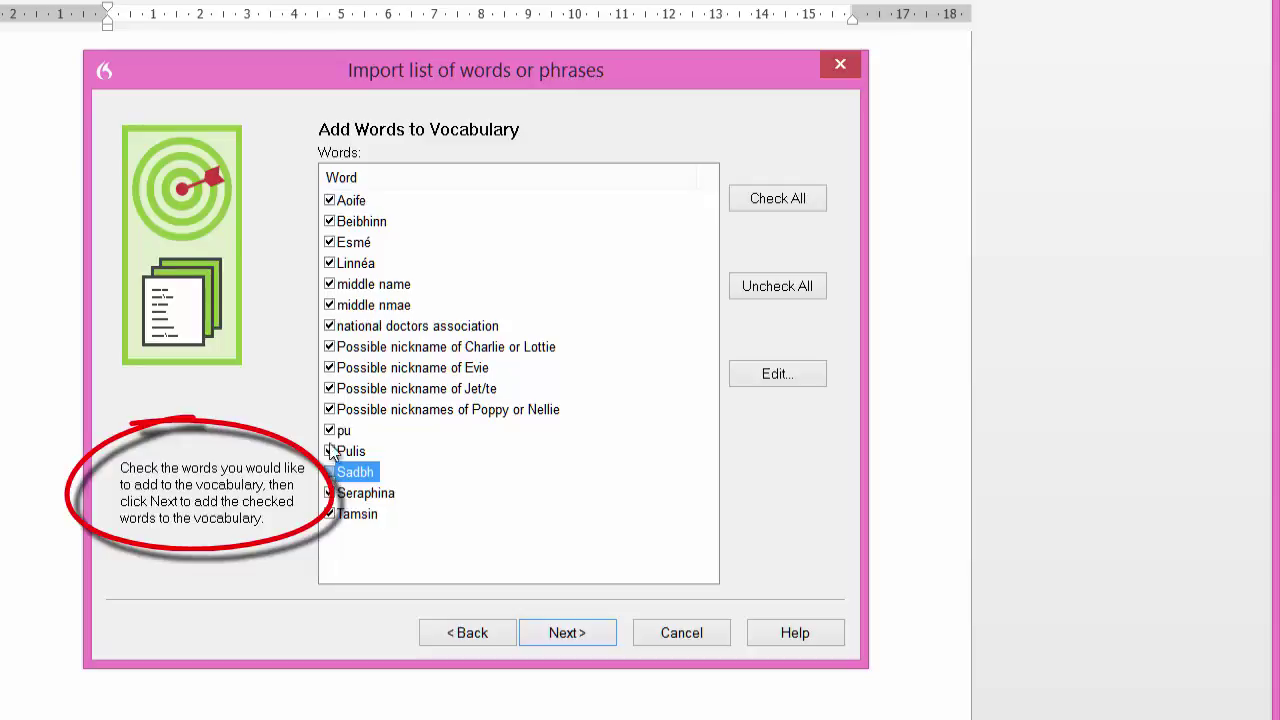
click(330, 285)
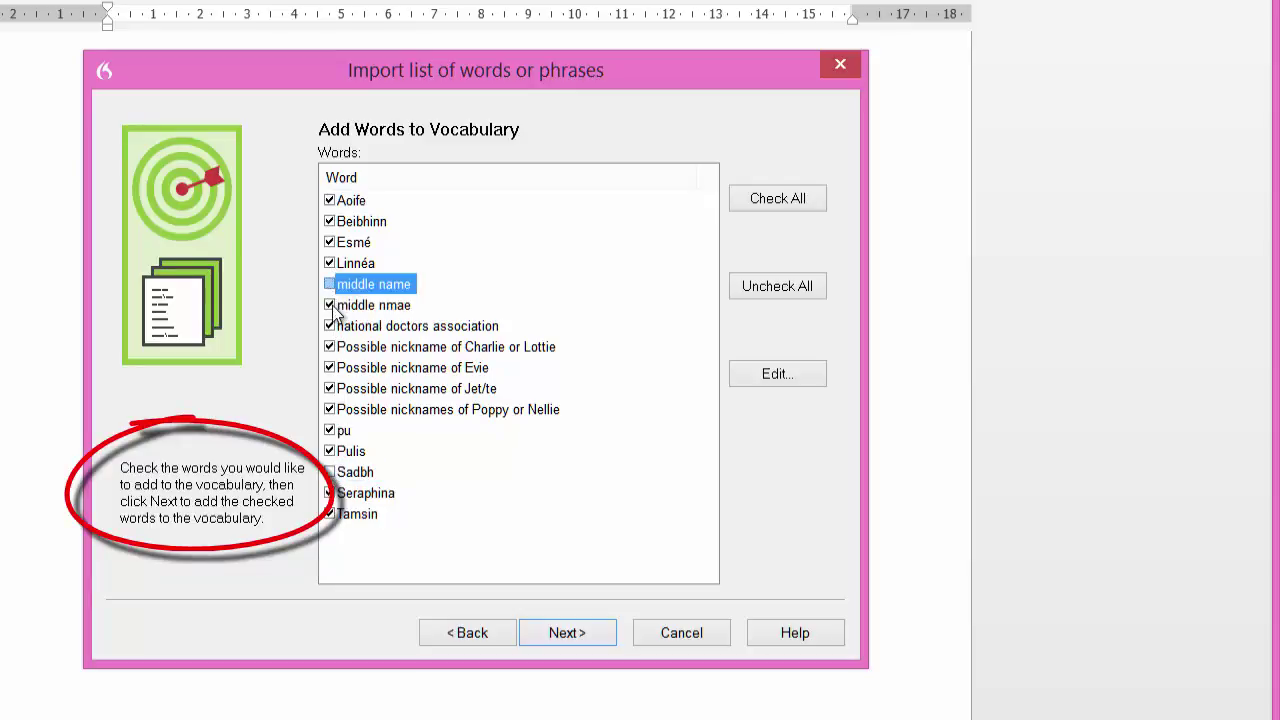
click(330, 305)
click(330, 263)
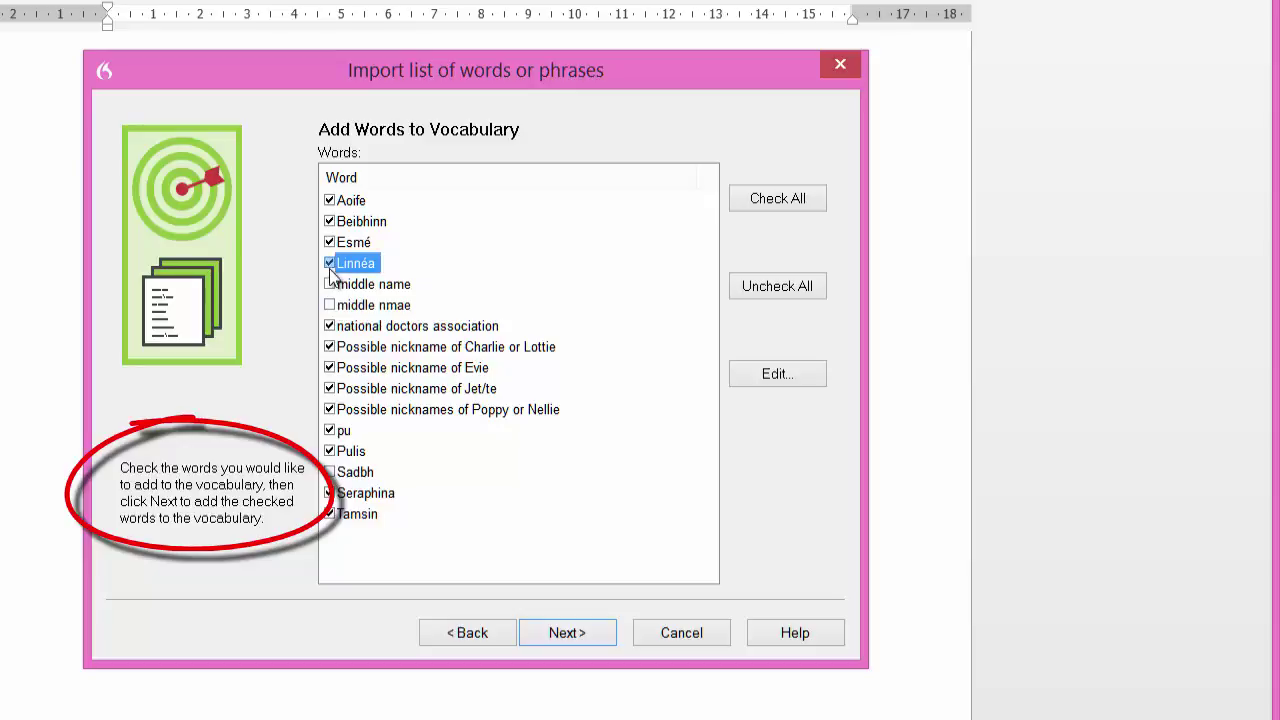
click(330, 242)
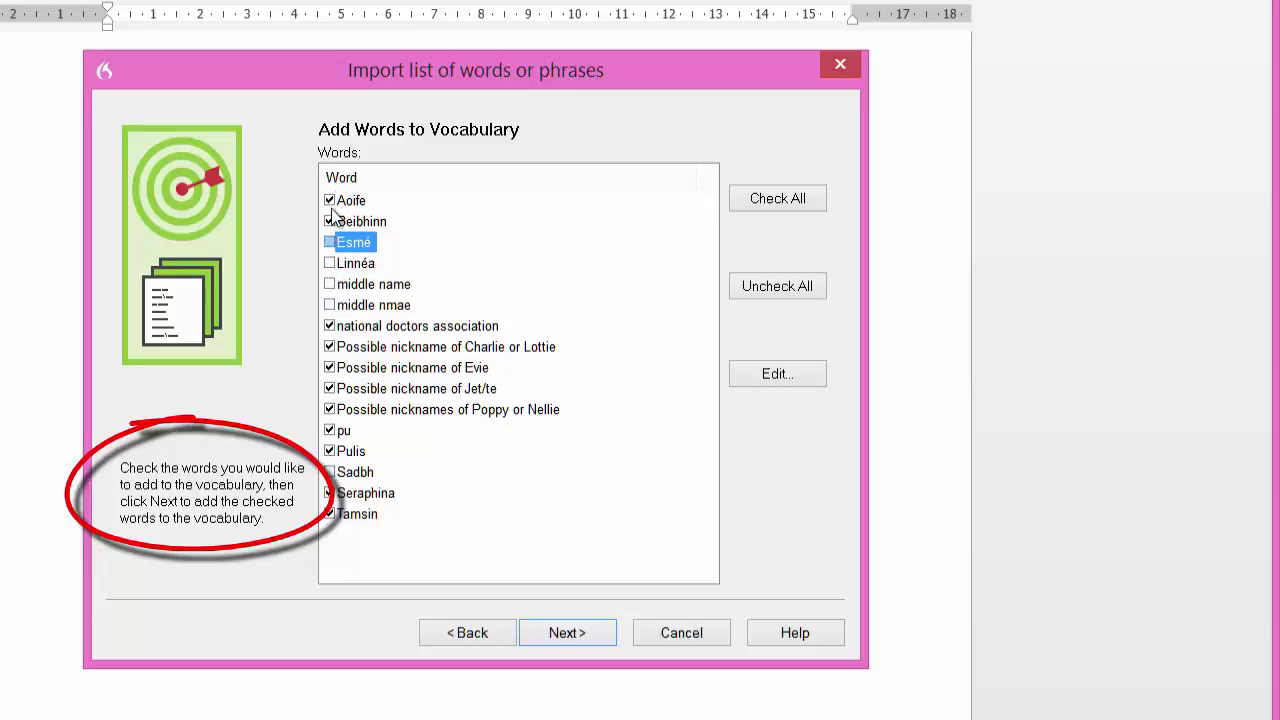
click(330, 200)
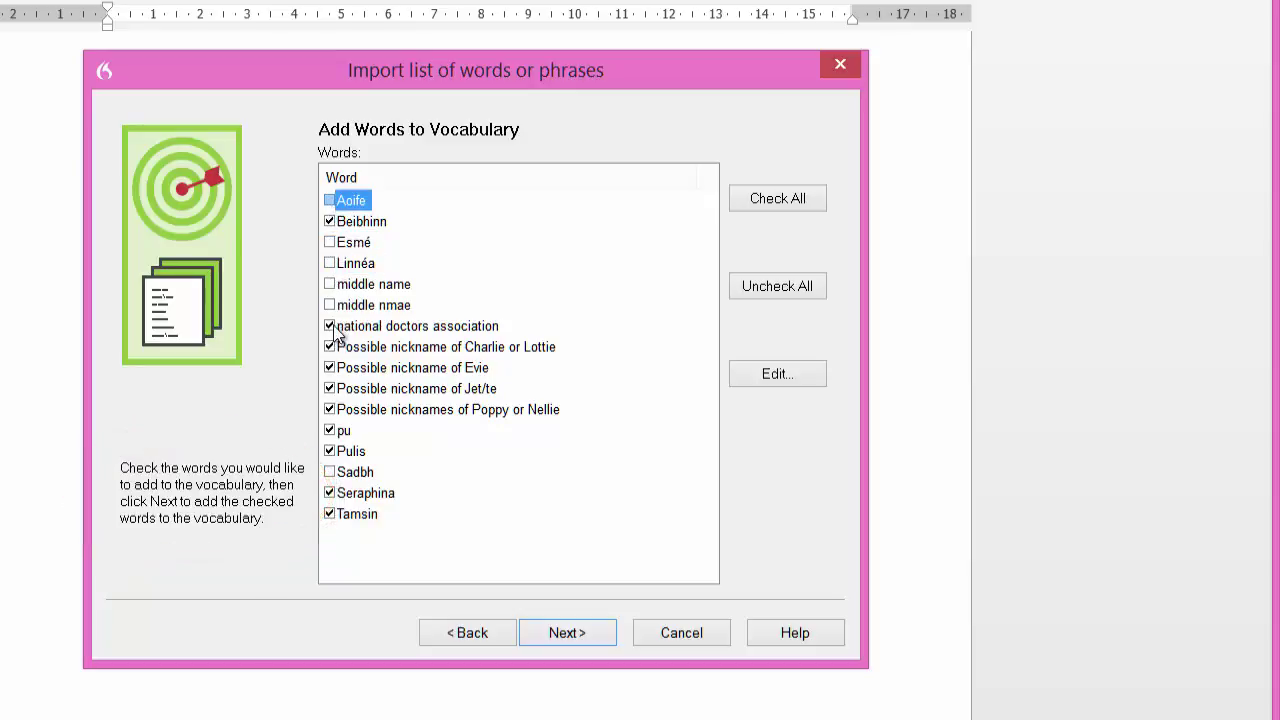
Exclude "pu" and the last two first names in the list, add the checked words to the vocabulary and finish the wizard
click(330, 431)
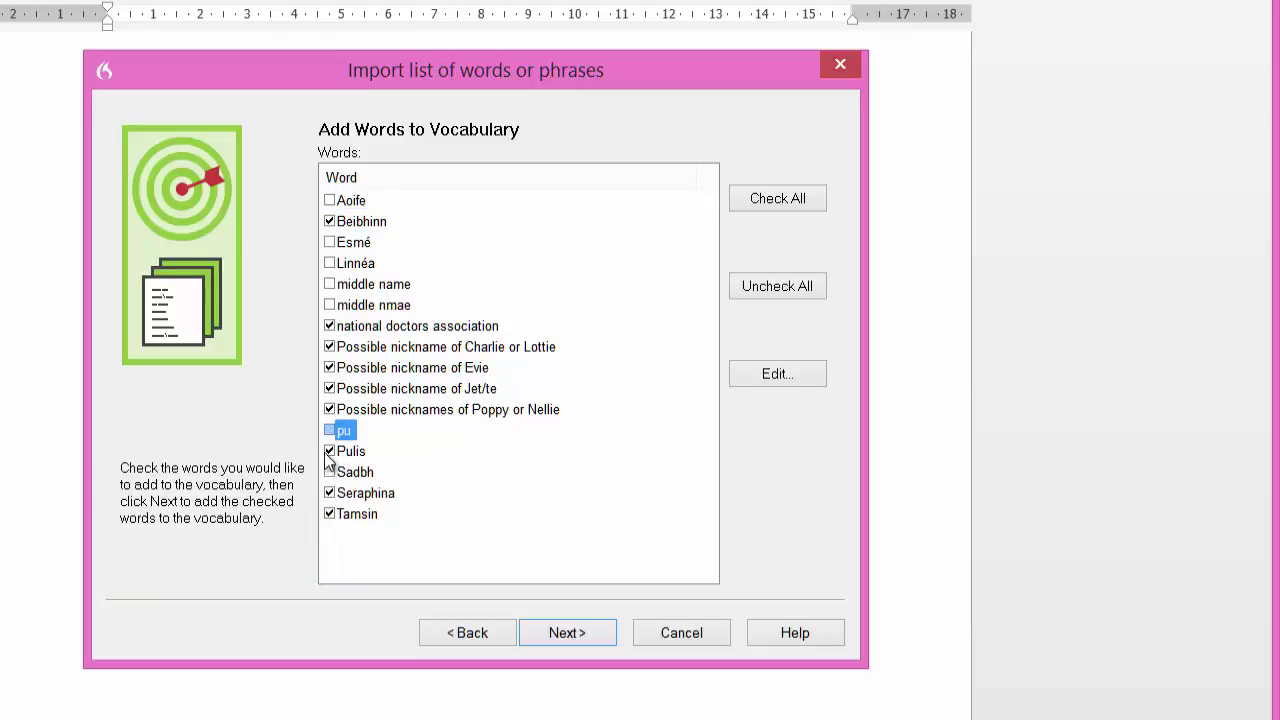
click(337, 513)
click(330, 493)
click(330, 514)
click(553, 630)
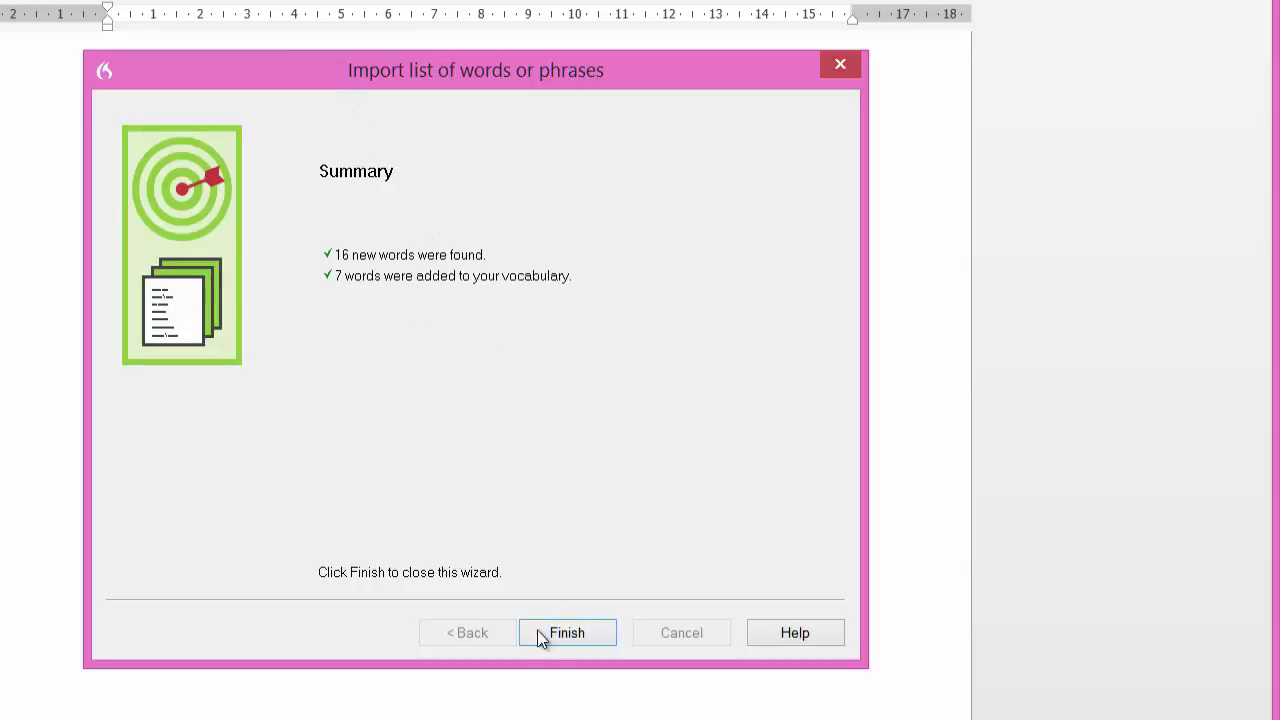
click(568, 636)
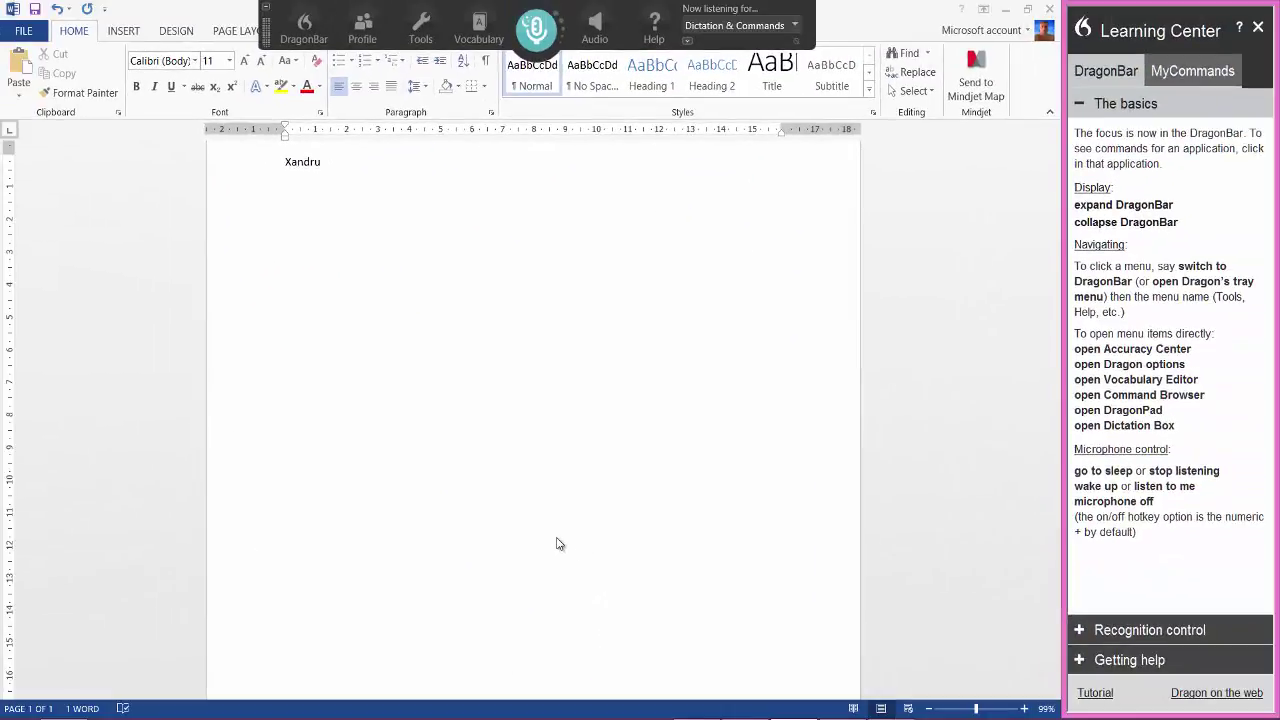
View the dialog for exporting the custom word and phrase list as a text file, and cancel it
click(479, 25)
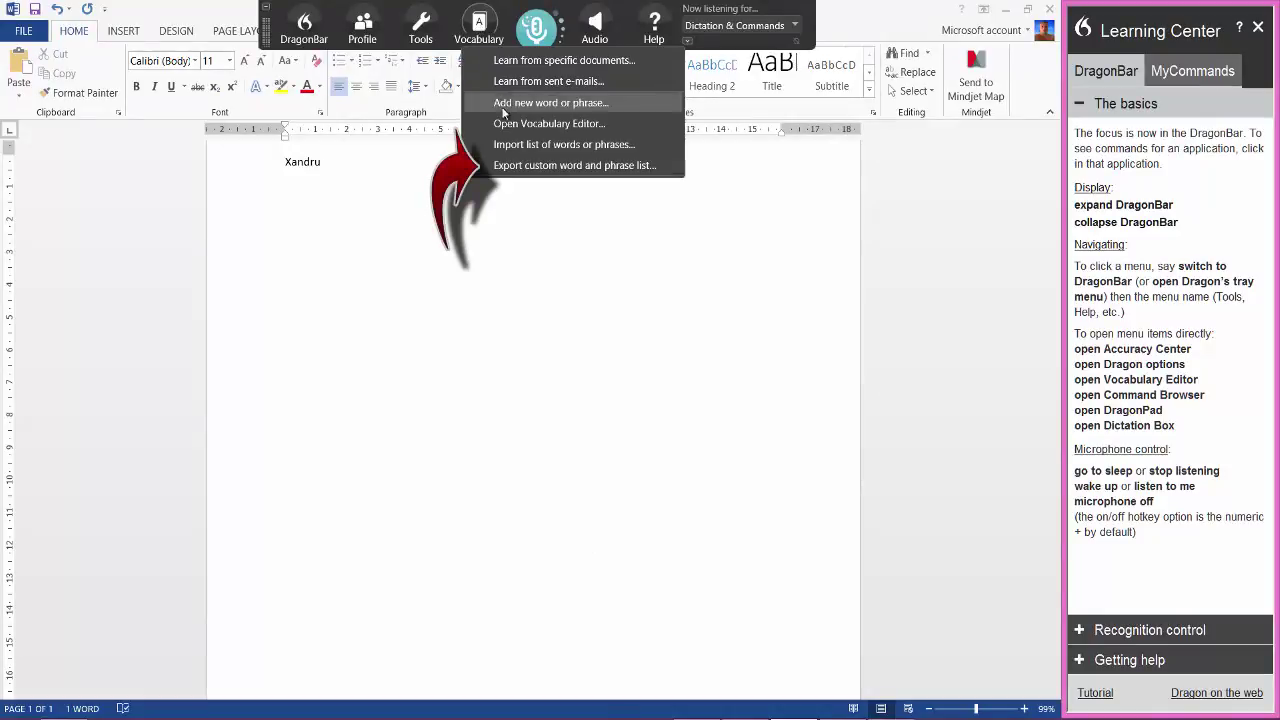
click(516, 166)
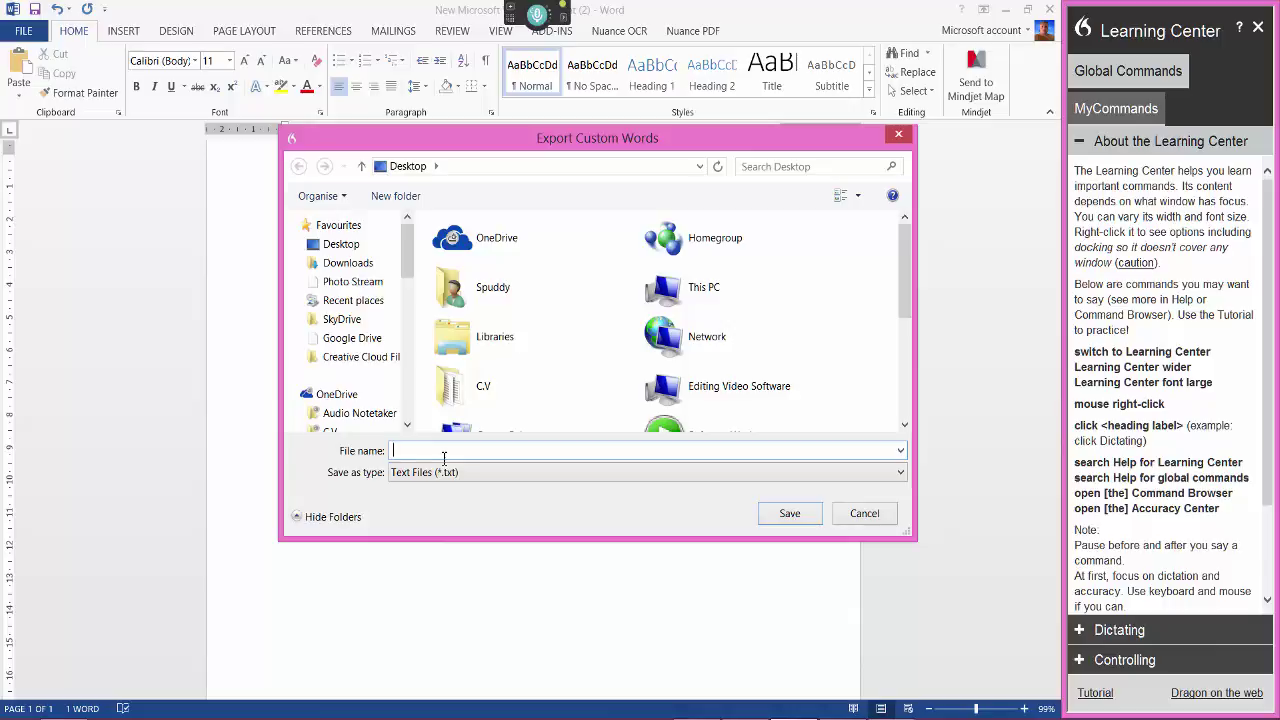
click(866, 514)
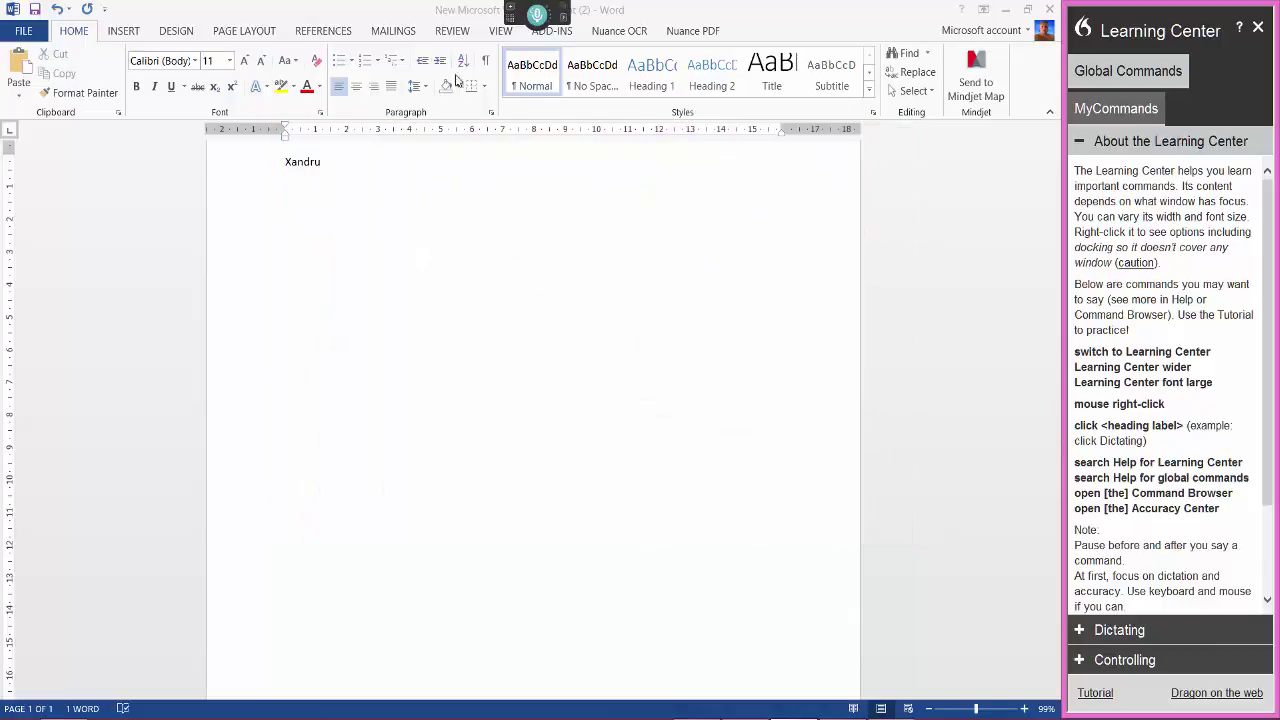
Start a new paragraph two lines below the dictated name in the Word document
mouse_move(520, 14)
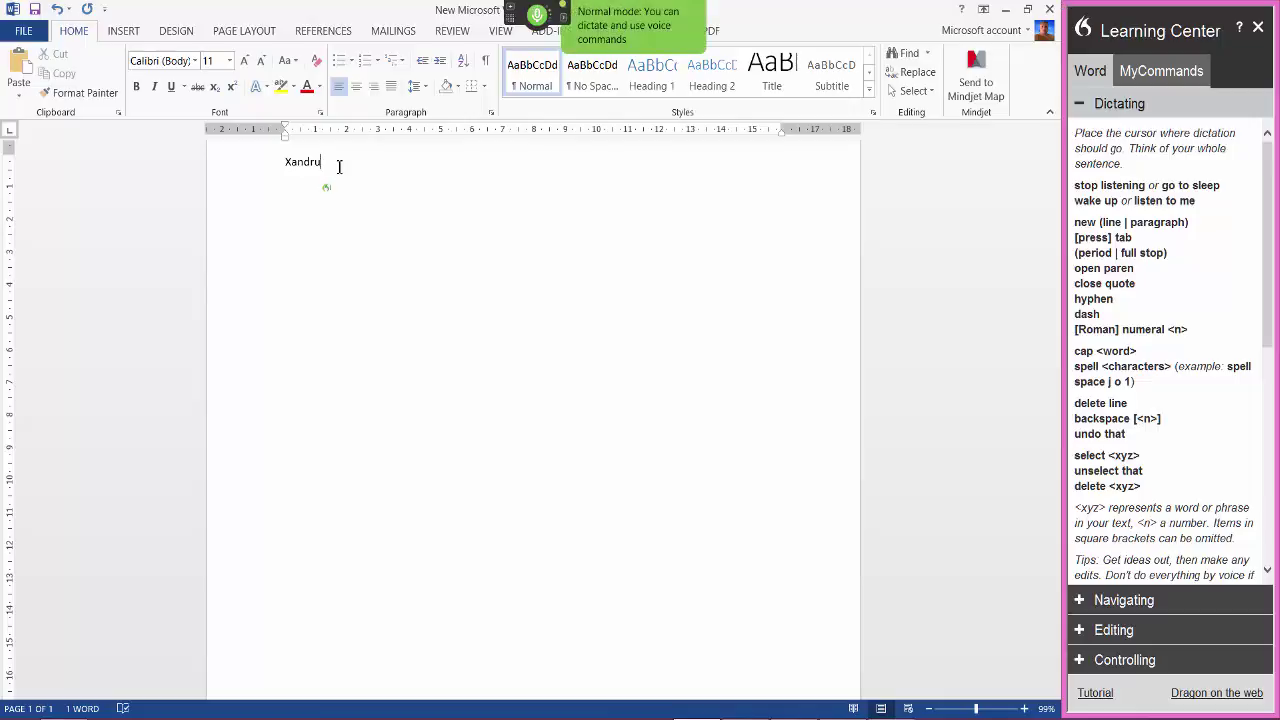
key(Return)
key(Return)
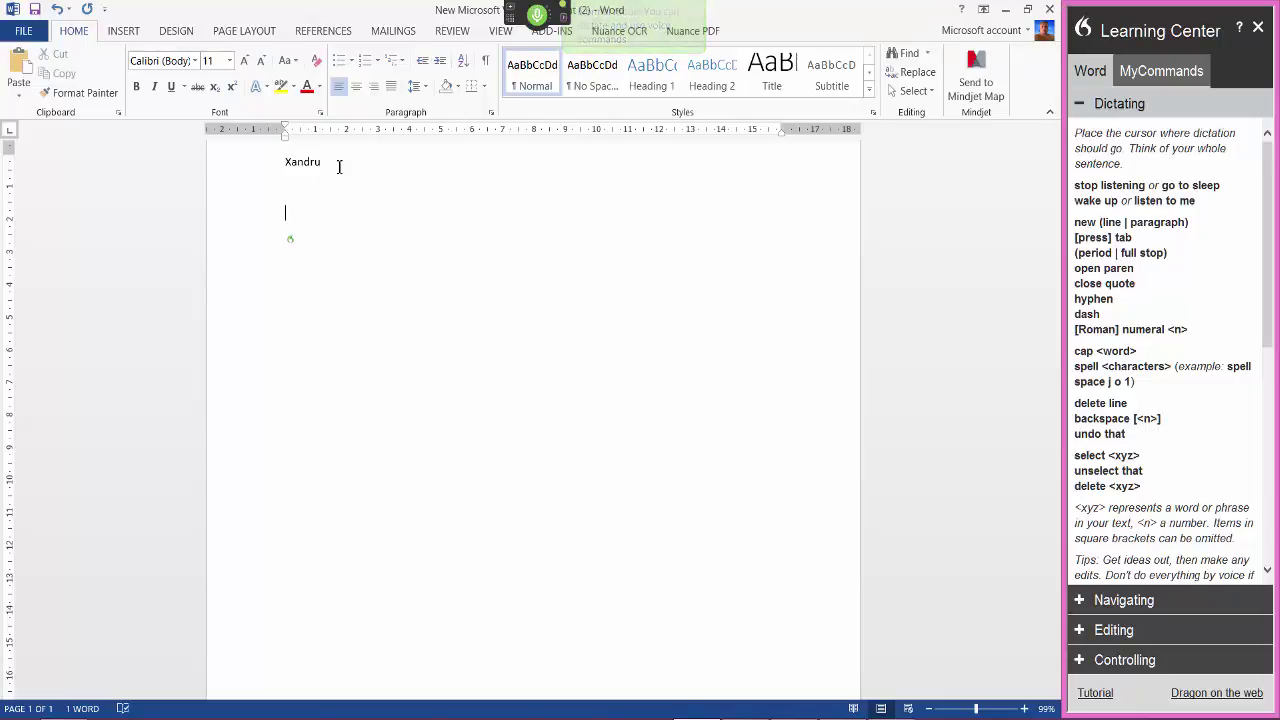